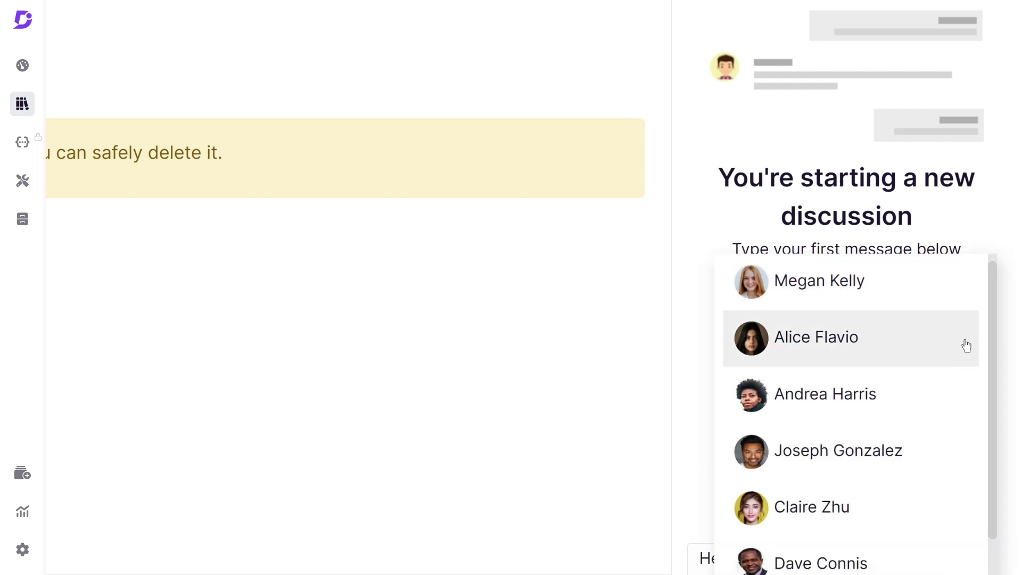
Post a comment @-mentioning a teammate: 'Can you please look into this article. It's lacking information.'
left_click_drag(992, 332, 1013, 335)
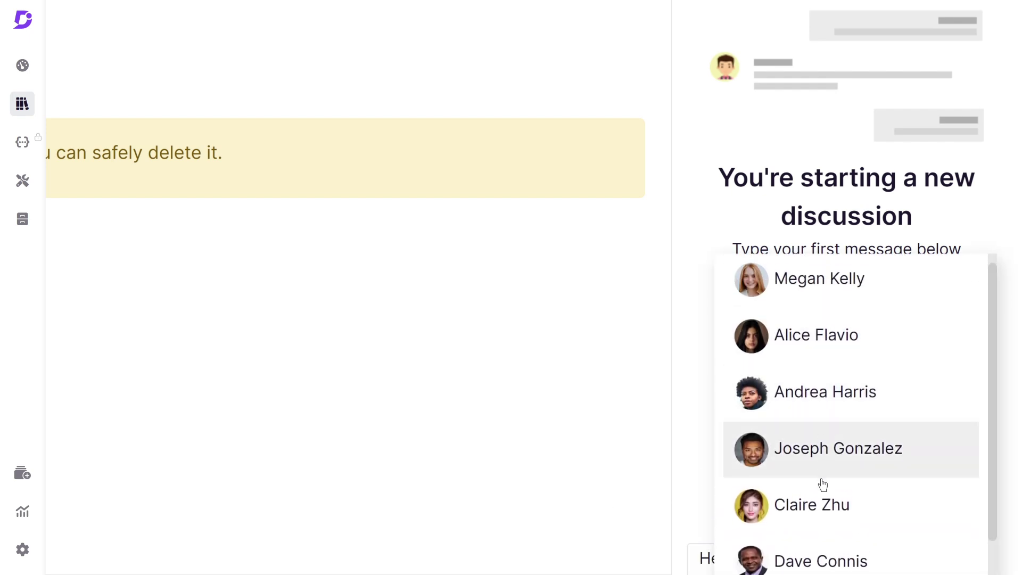
left_click(823, 504)
type(", Can you please look into this article. It's lacking information.")
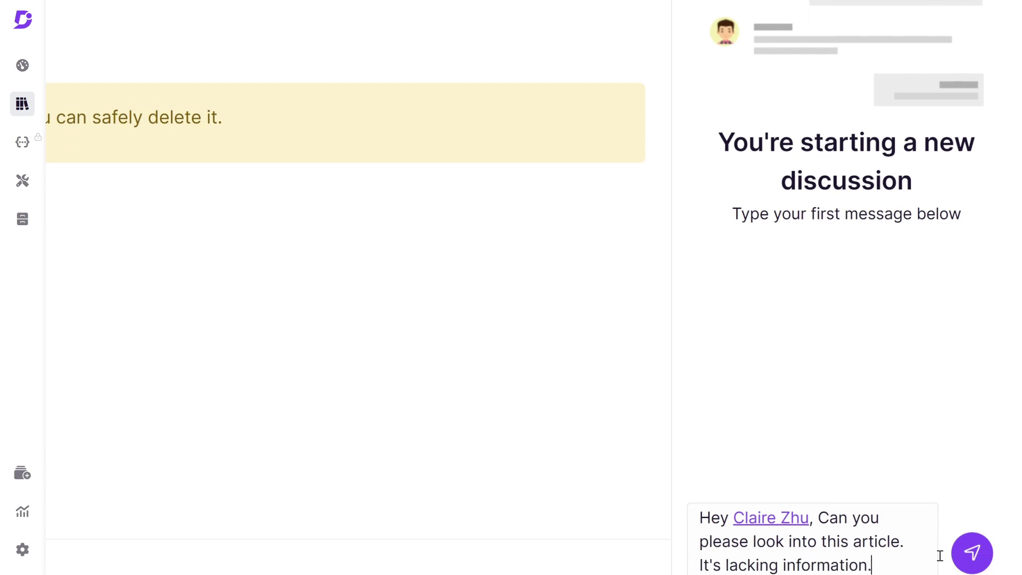
key("Return")
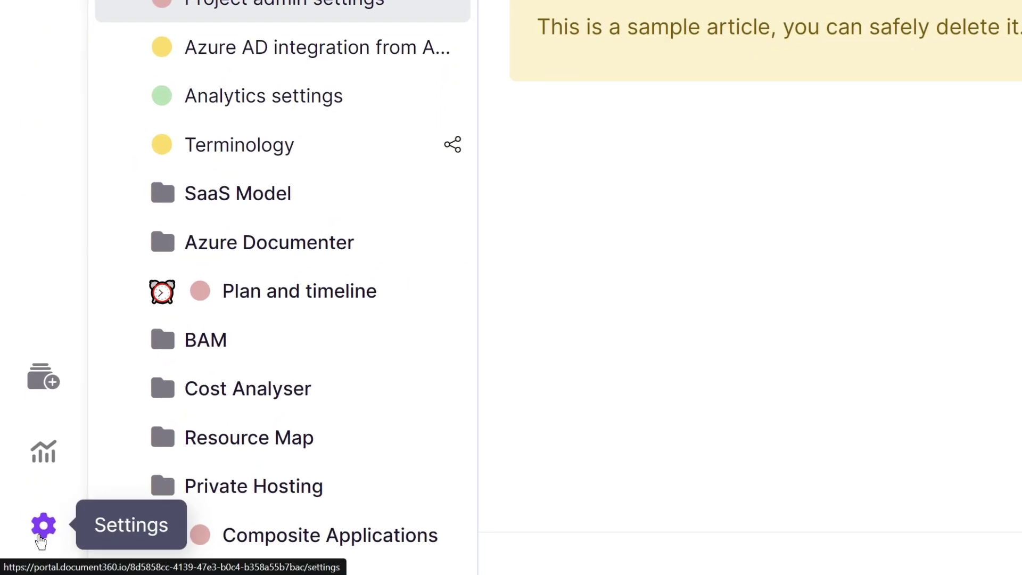
Go to Settings > Users & security > Team accounts & groups
left_click(42, 537)
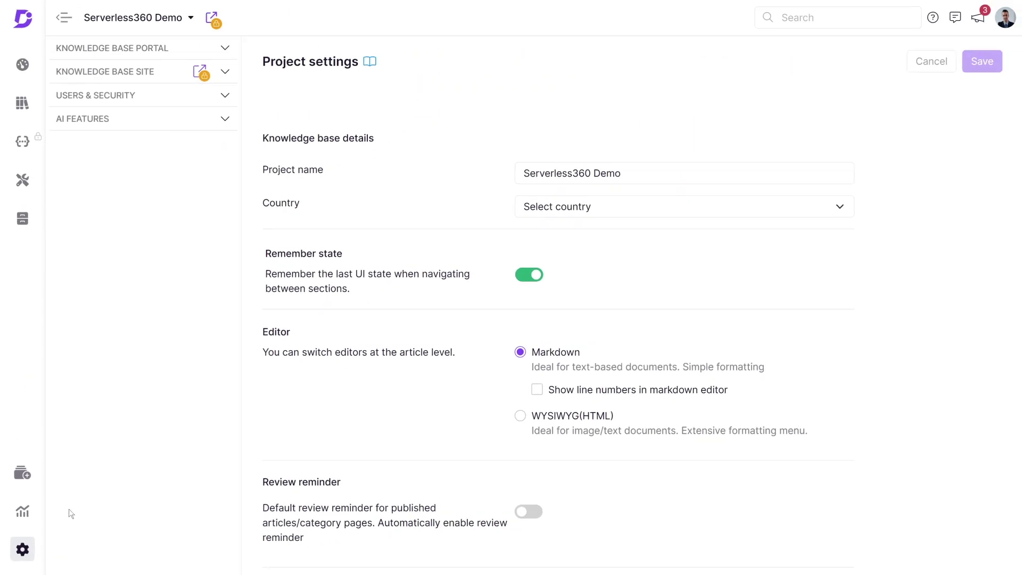
left_click(165, 97)
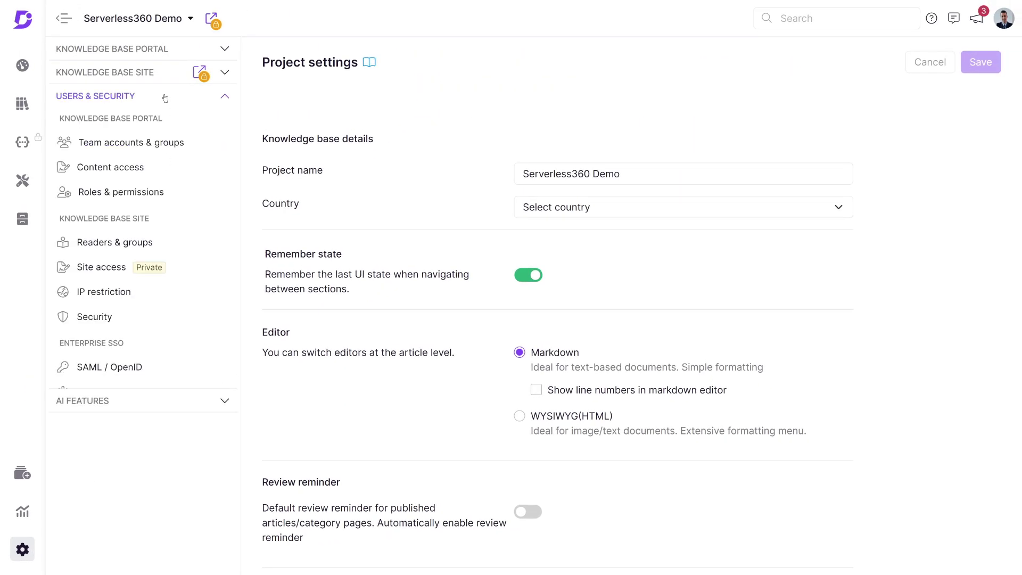
left_click(162, 143)
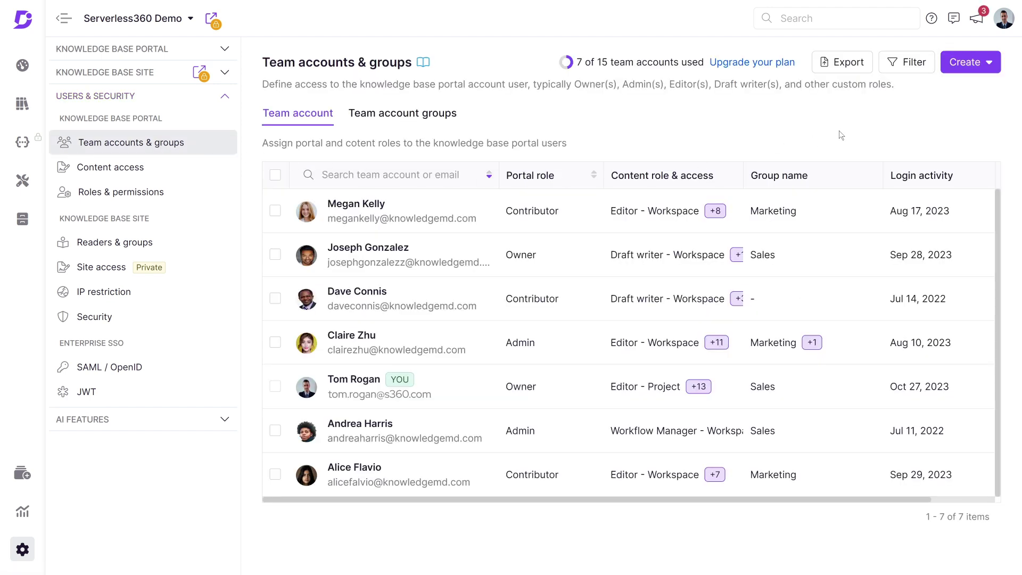
Start a team account for three e-mail addresses as Contributor with the Draft writer content role
left_click(964, 61)
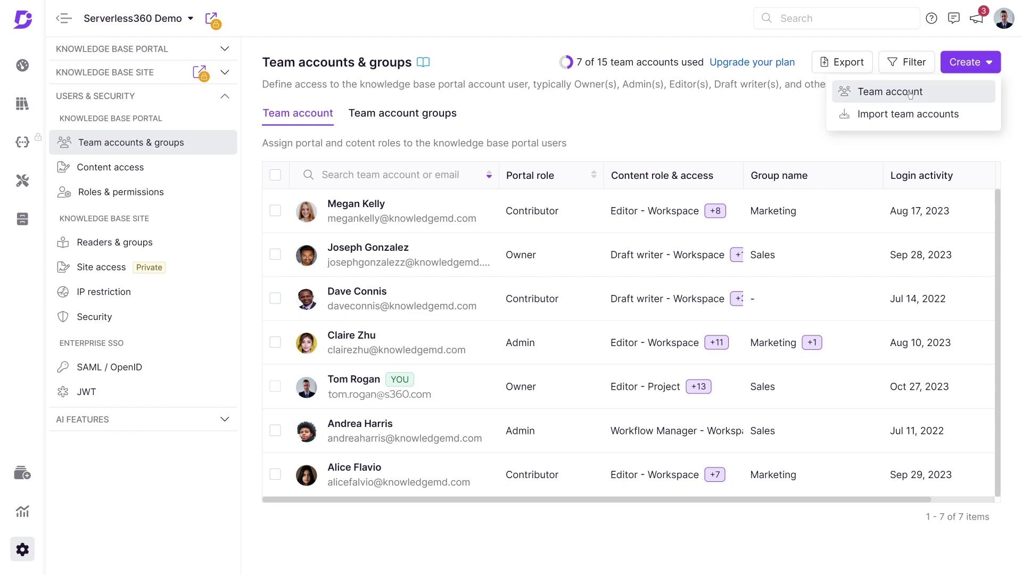
left_click(910, 90)
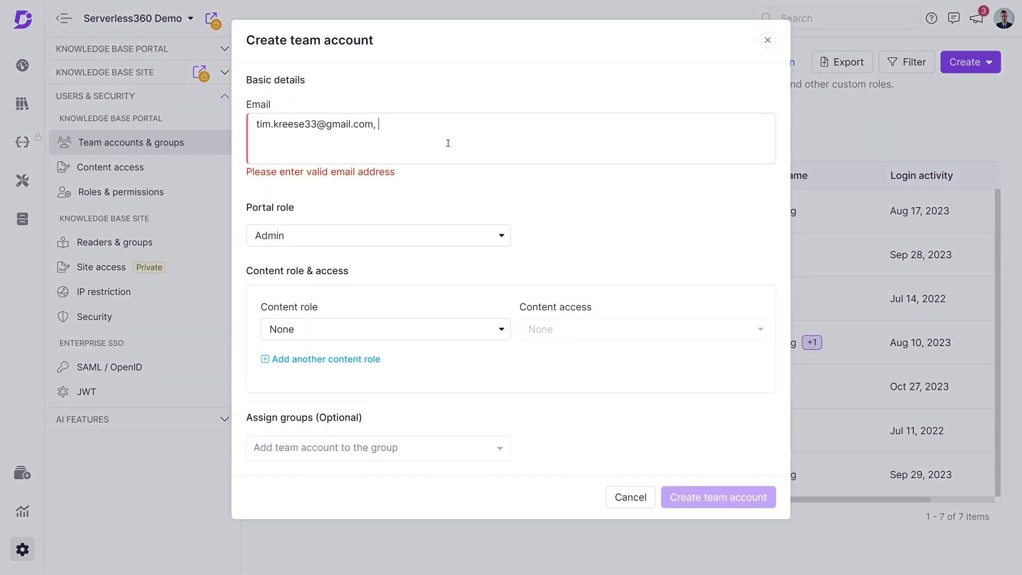
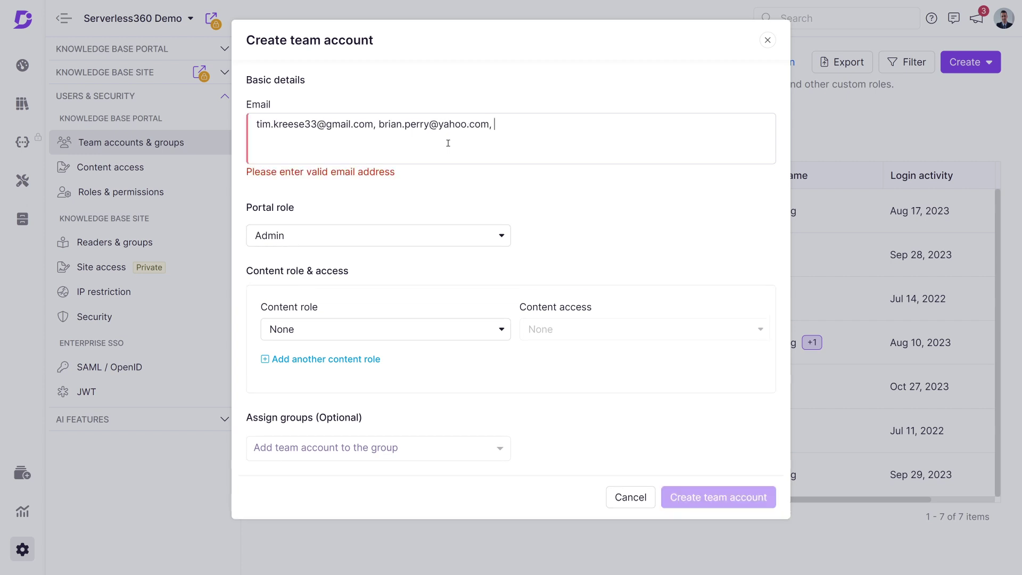
left_click(505, 224)
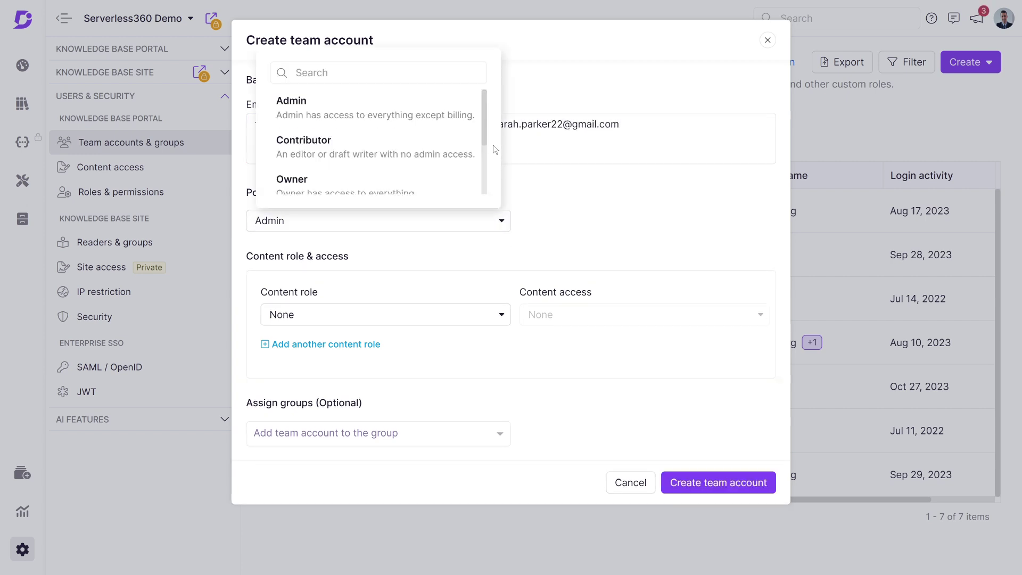
left_click_drag(485, 137, 486, 189)
scroll(417, 136, "up", 3)
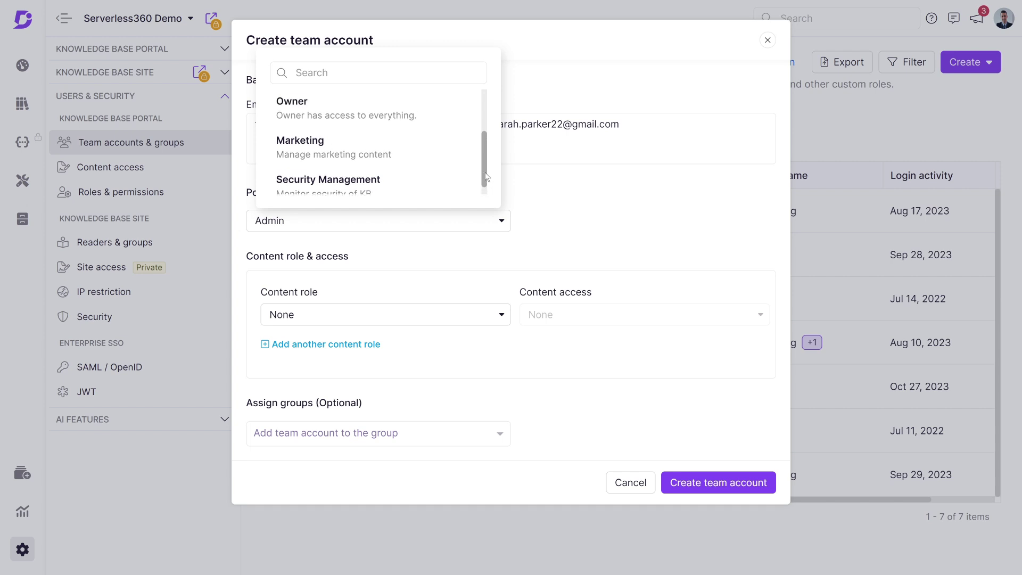
left_click(395, 144)
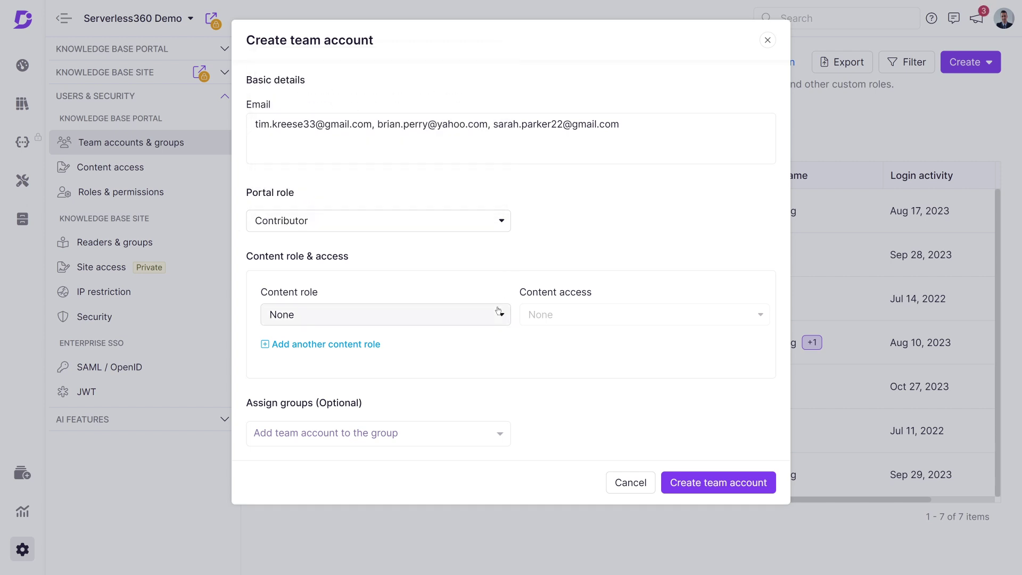
left_click(490, 314)
left_click(440, 217)
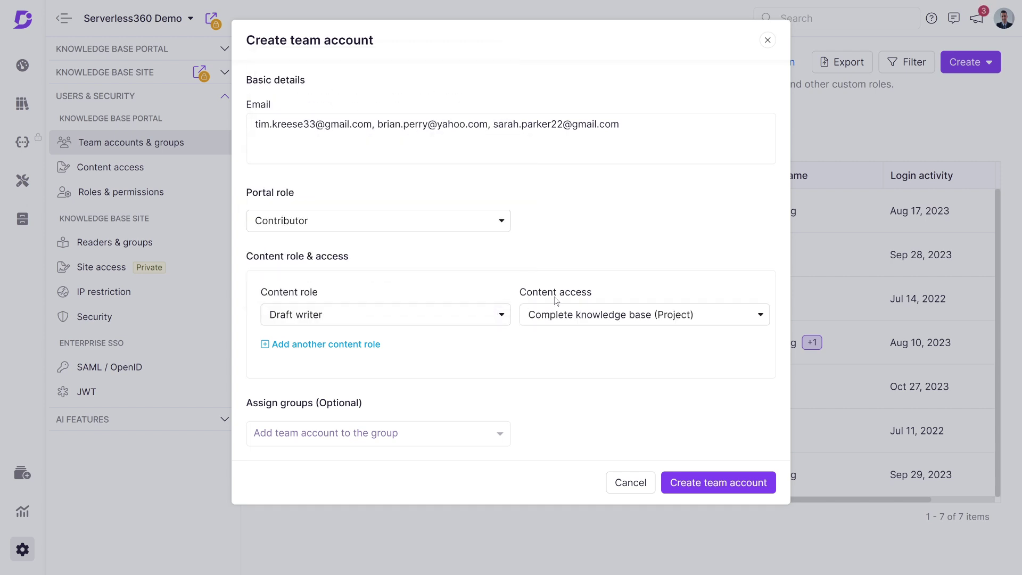
Limit category access to v1 English only, excluding German, French and Portuguese
left_click(756, 315)
left_click_drag(781, 361, 781, 409)
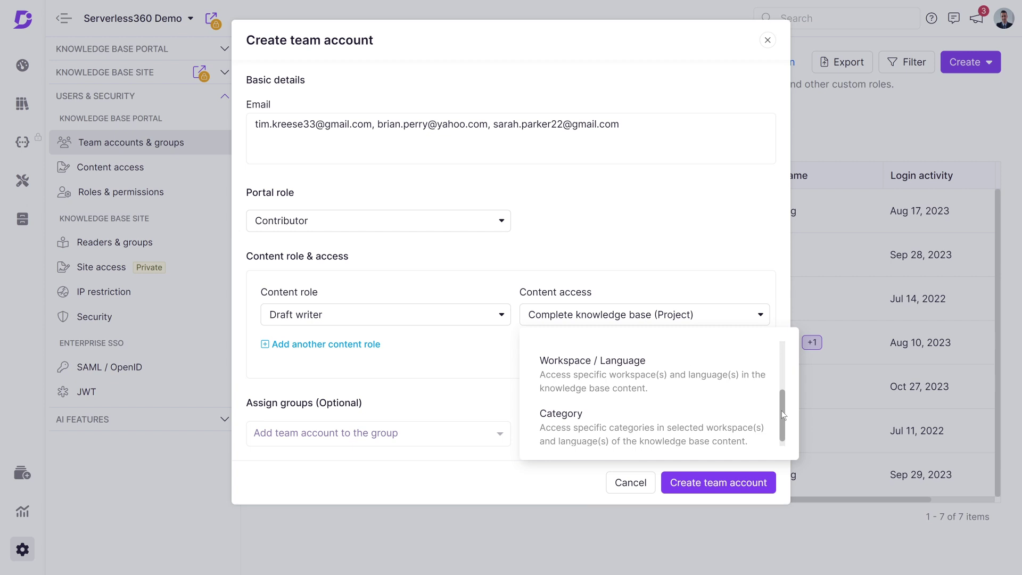
left_click(612, 423)
left_click(269, 193)
left_click(256, 193)
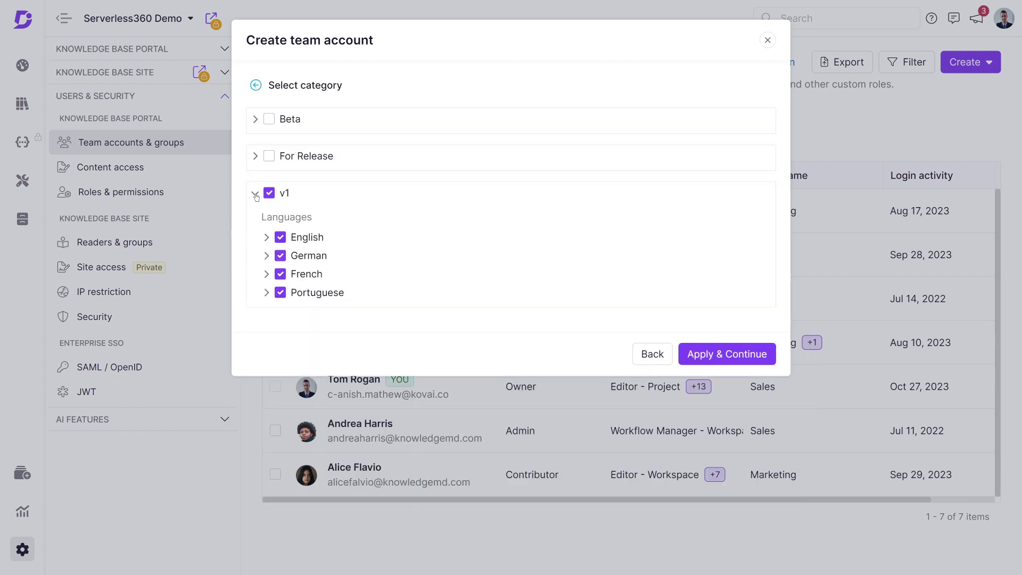
left_click(280, 256)
left_click(280, 274)
left_click(281, 292)
left_click(703, 356)
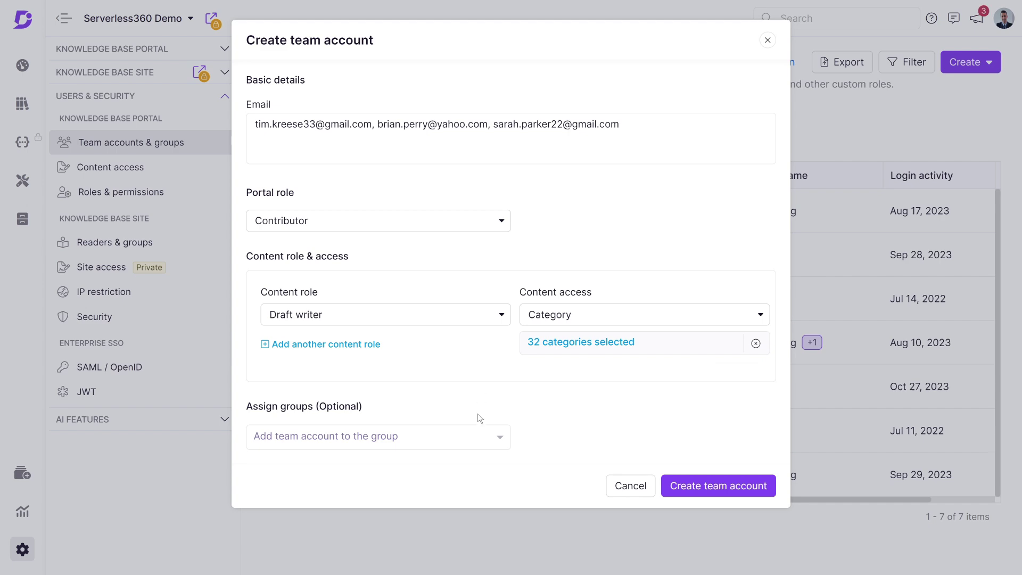
Leave the group unassigned and create the three team accounts
left_click(492, 444)
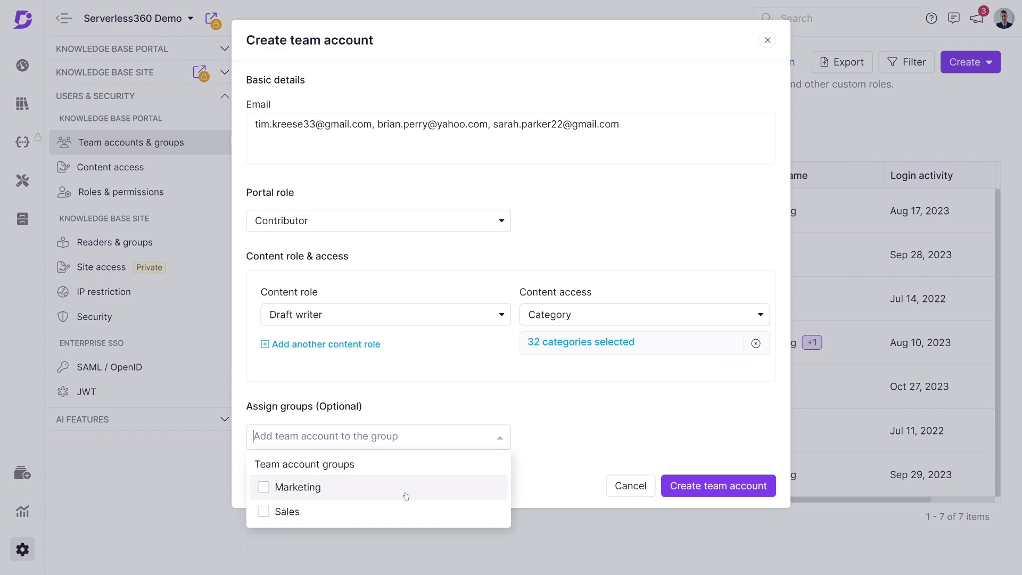
left_click(752, 484)
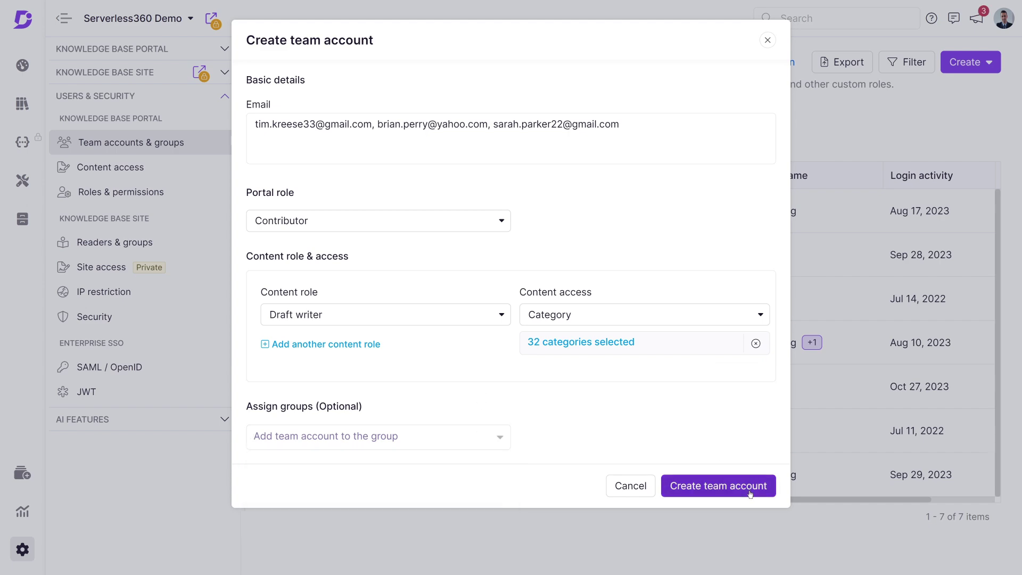
left_click(750, 493)
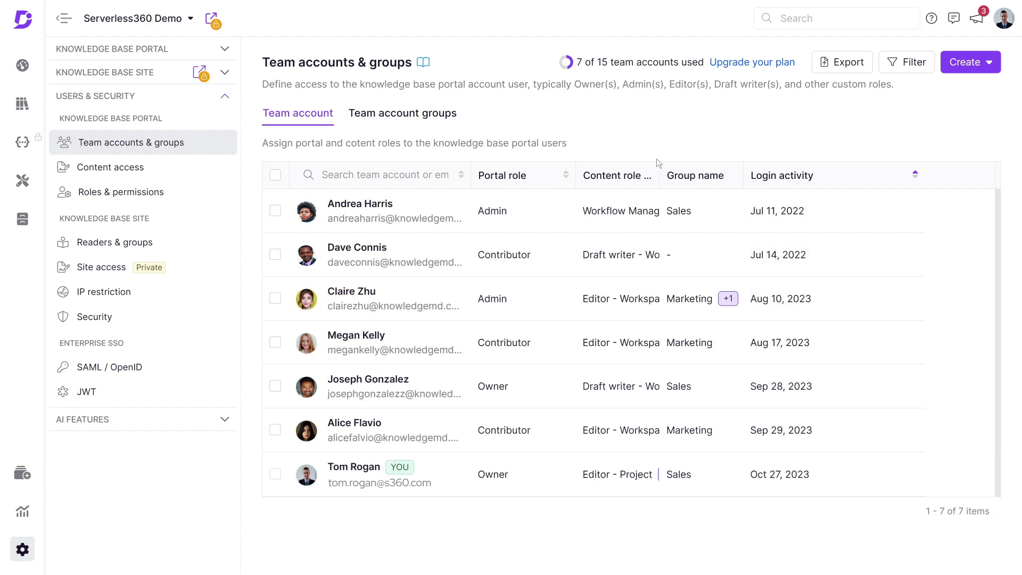
Start importing team accounts from the CSV as Contributors with the Draft writer content role
left_click(970, 62)
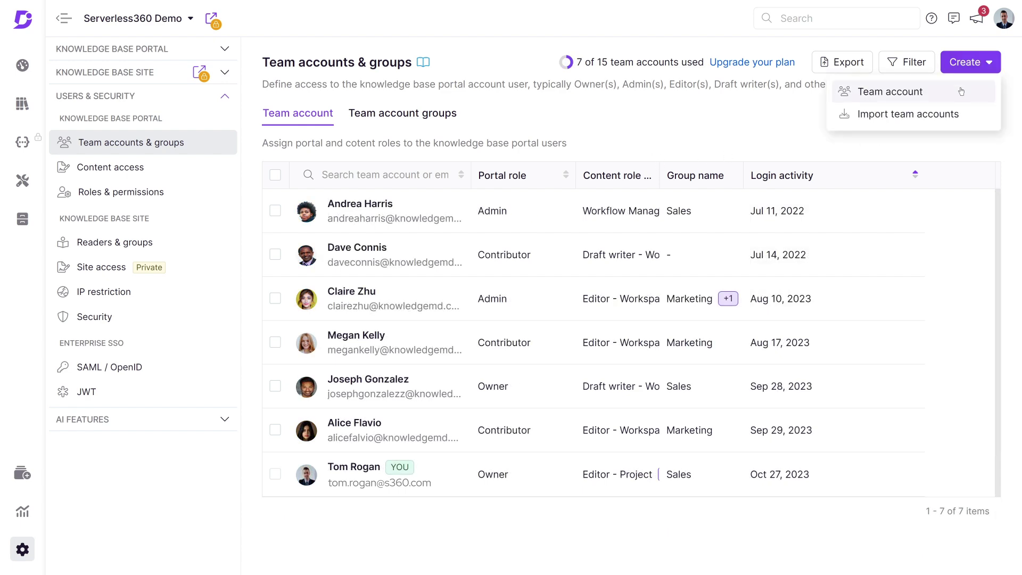
left_click(925, 113)
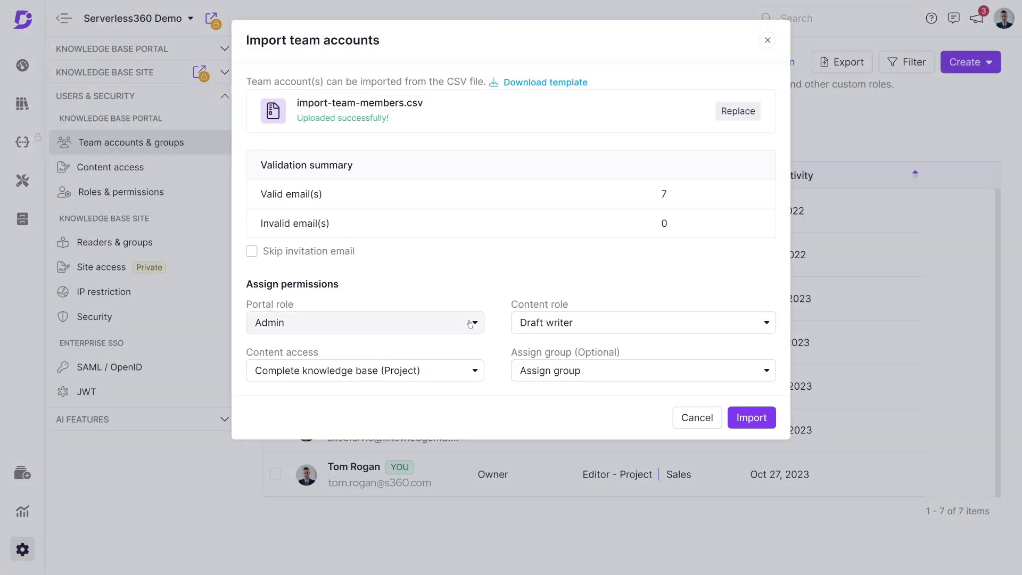
left_click(469, 323)
left_click(424, 264)
left_click(611, 324)
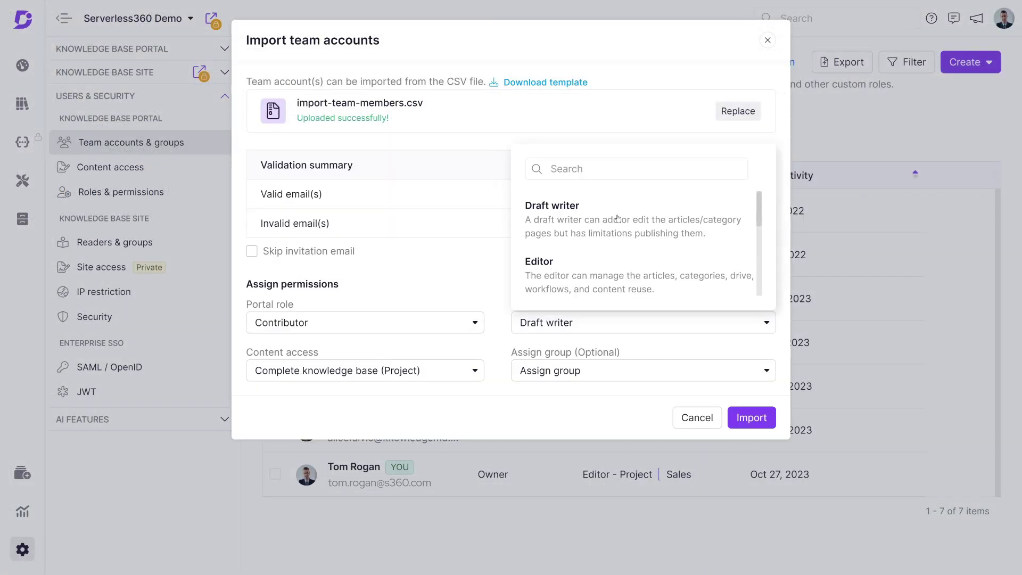
left_click(617, 218)
Limit category access to v1 English only, excluding German, French and Portuguese
left_click(458, 370)
scroll(465, 328, "down", 1)
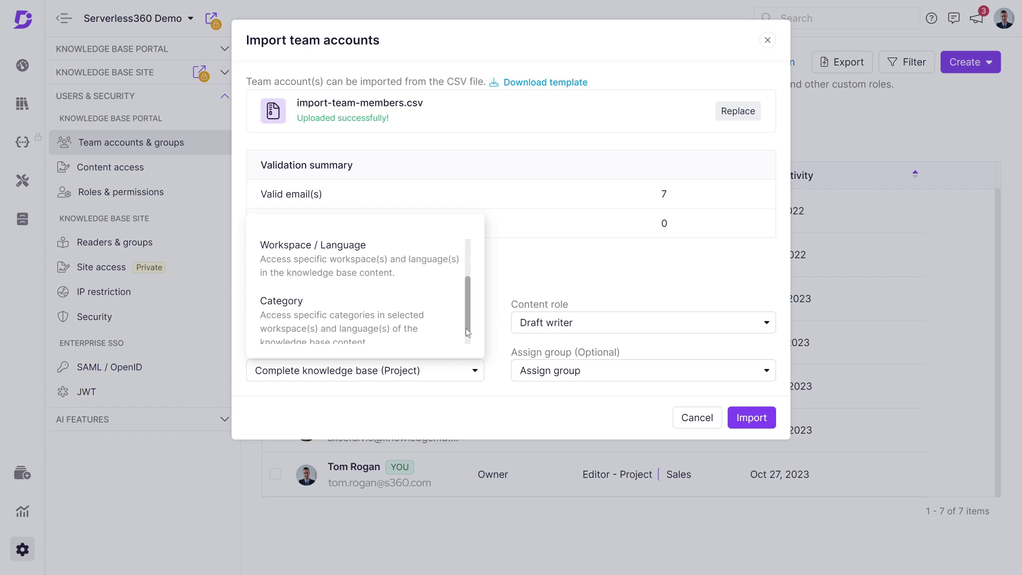
left_click(405, 317)
left_click(269, 193)
left_click(255, 193)
left_click(280, 256)
left_click(280, 274)
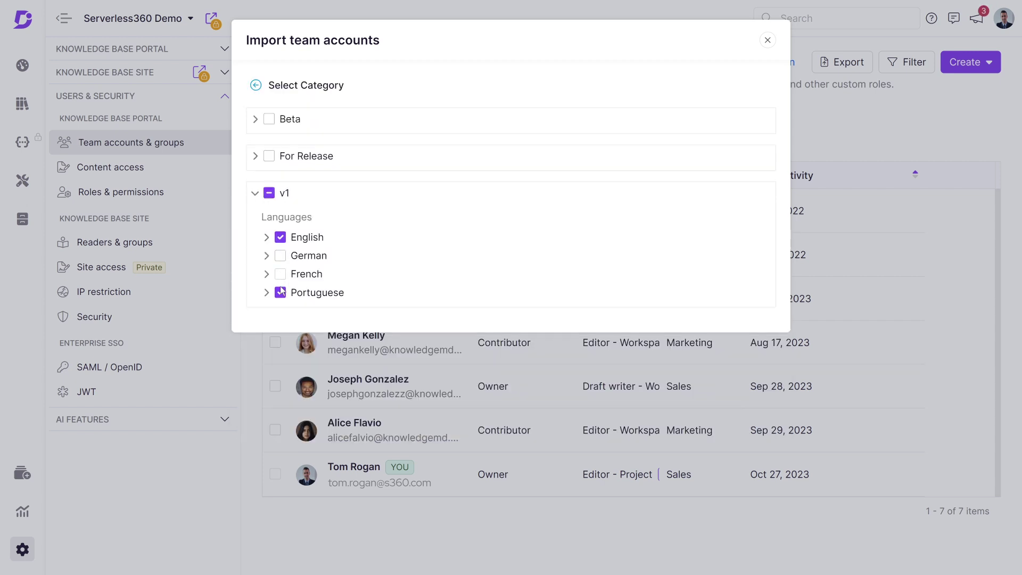
left_click(280, 292)
left_click(255, 85)
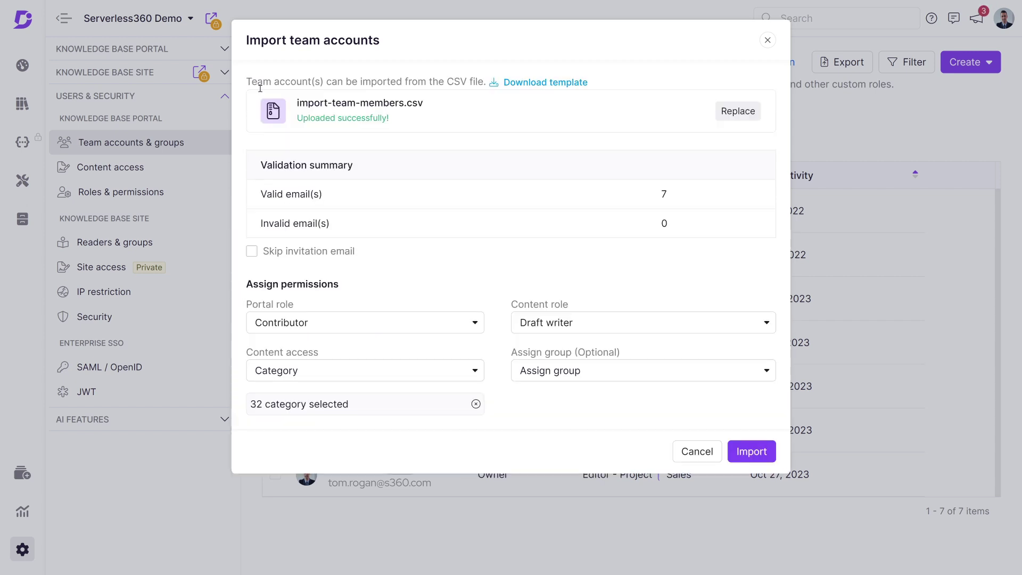
Leave the group unassigned and import the seven accounts
left_click(620, 379)
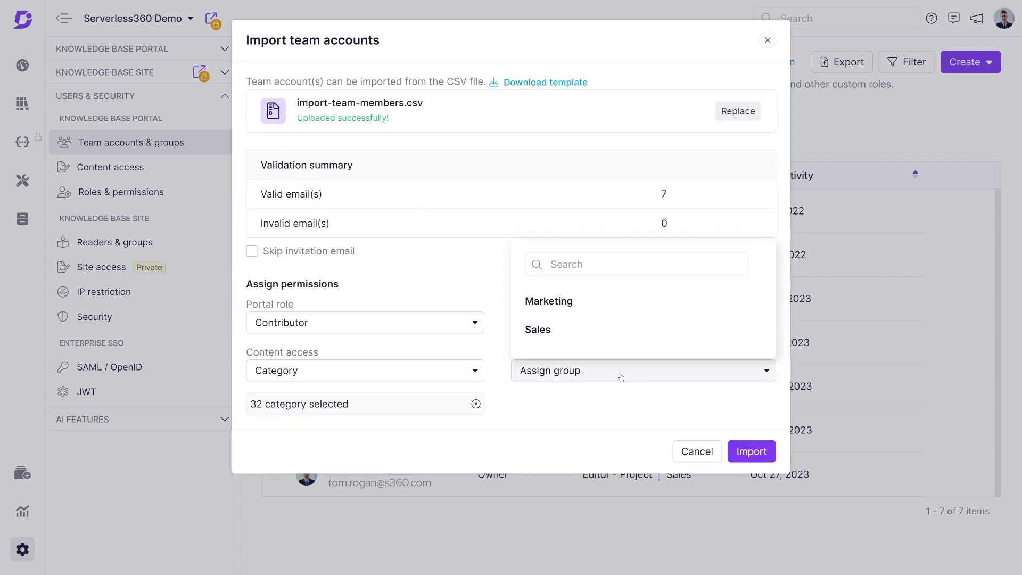
left_click(621, 404)
left_click(753, 452)
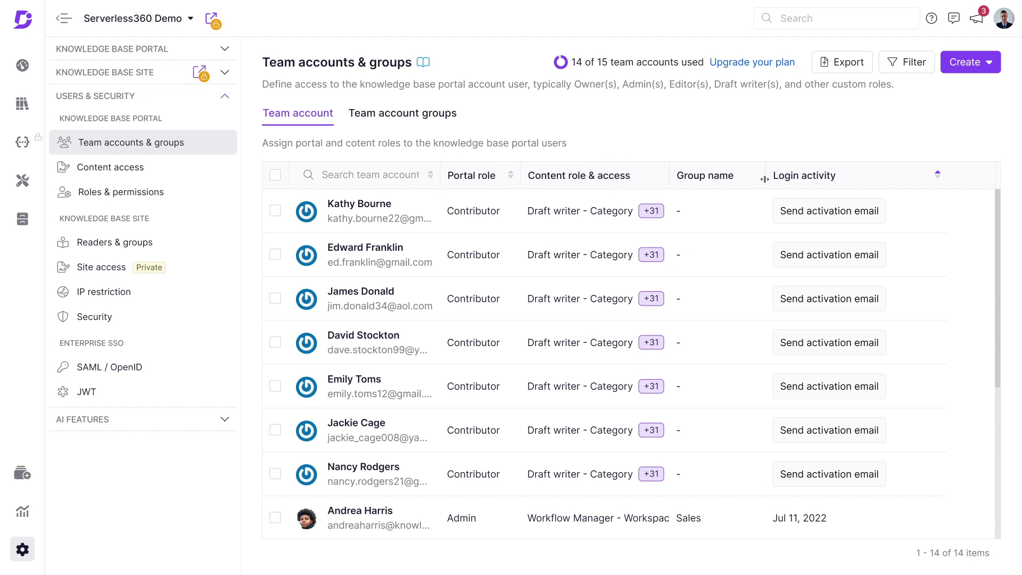
scroll(640, 344, "down", 5)
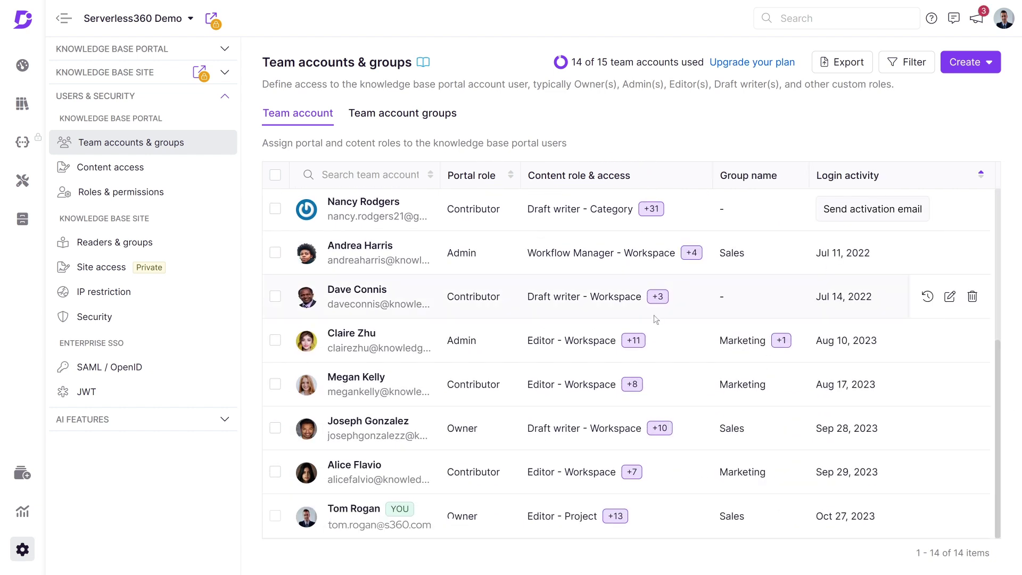
left_click(640, 343)
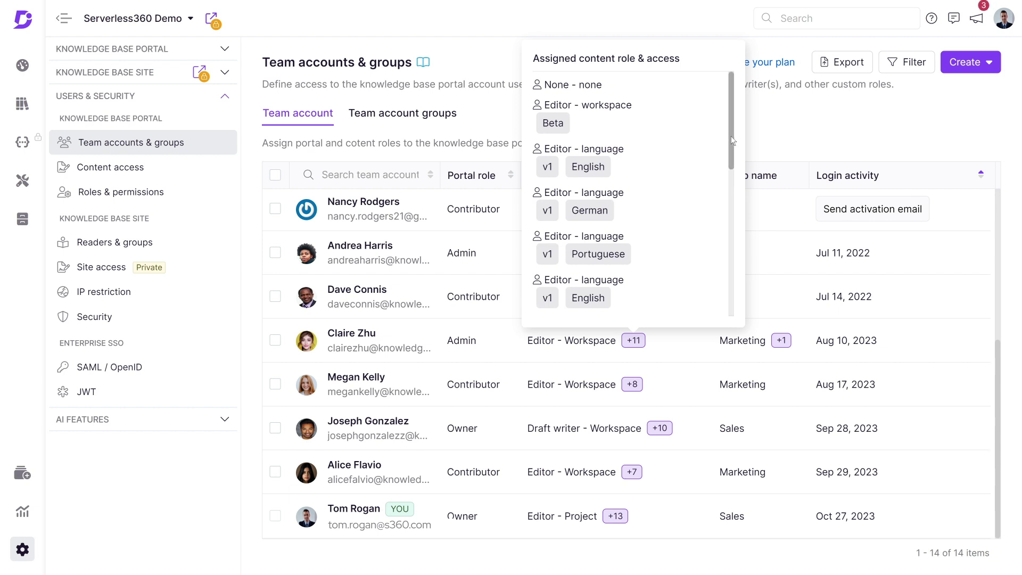
scroll(729, 135, "down", 3)
left_click_drag(735, 190, 727, 286)
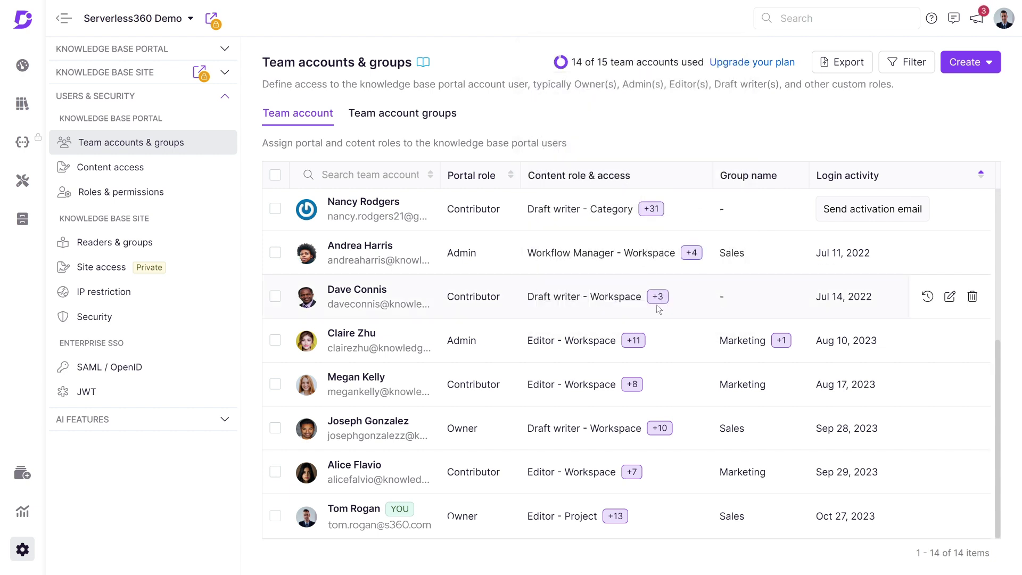
left_click(371, 379)
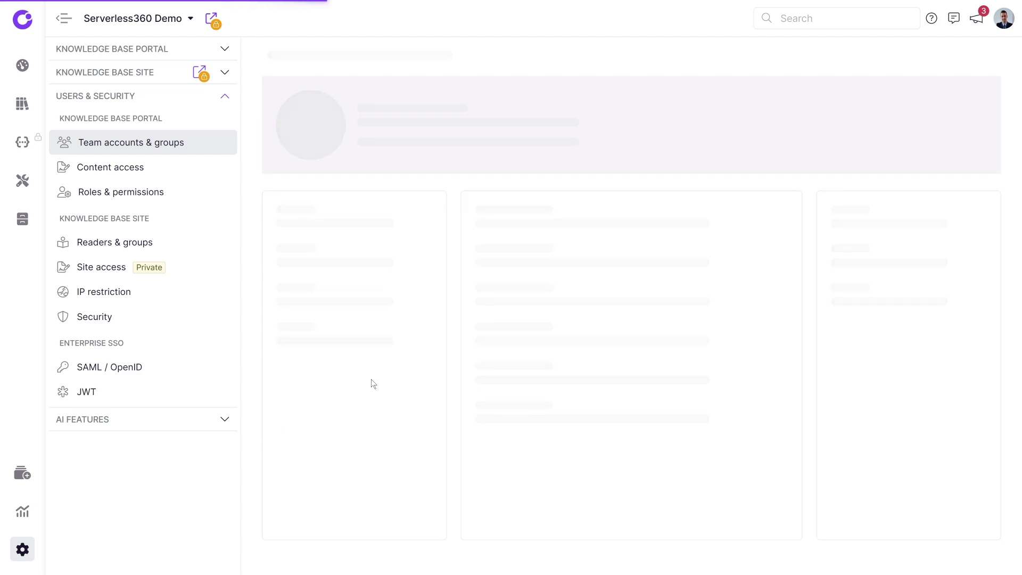
scroll(711, 365, "up", 1)
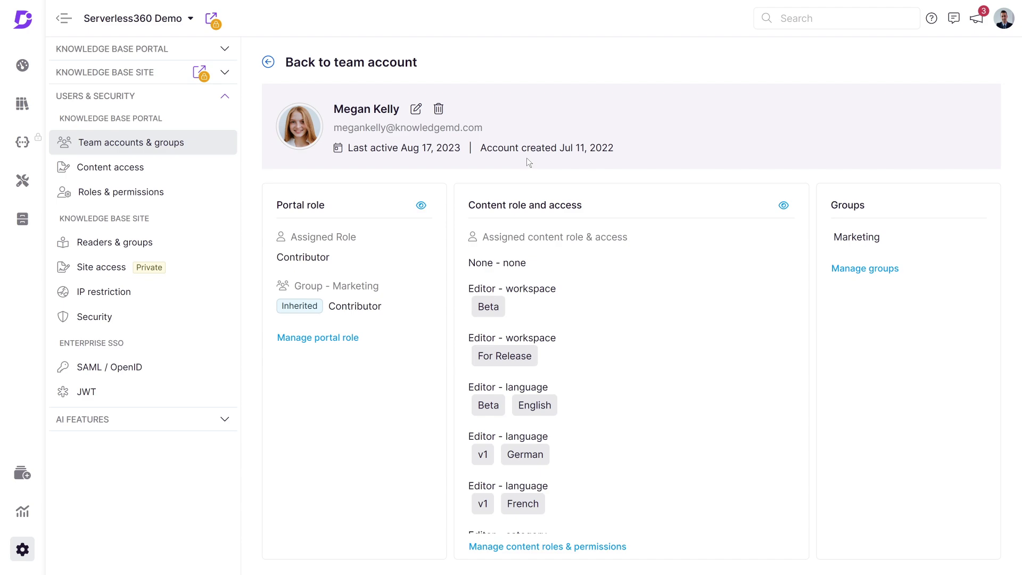
left_click(268, 63)
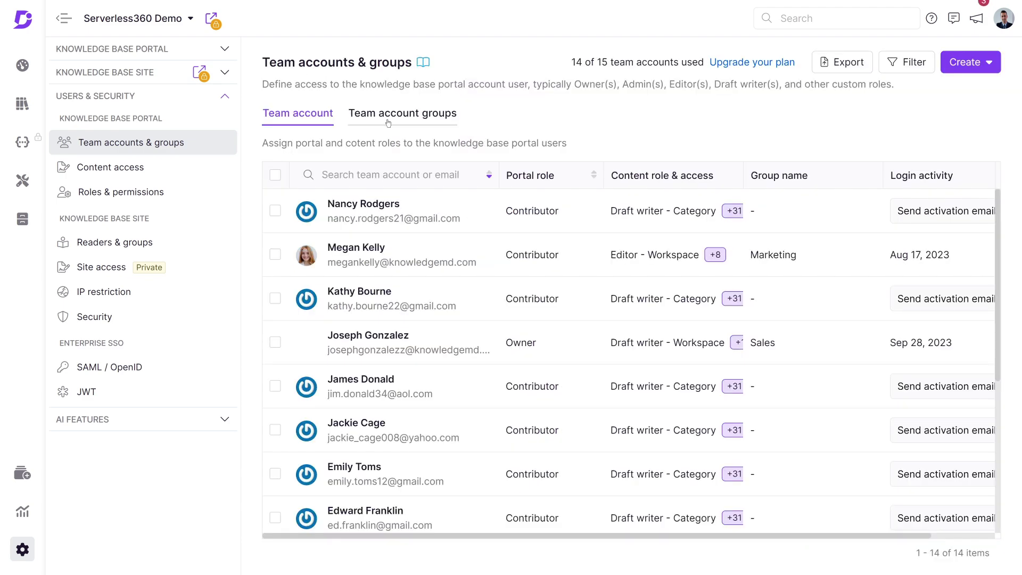
Start a group 'Draft Writers Group' described as 'Portal Role and Content Access for draft writers.'
left_click(426, 118)
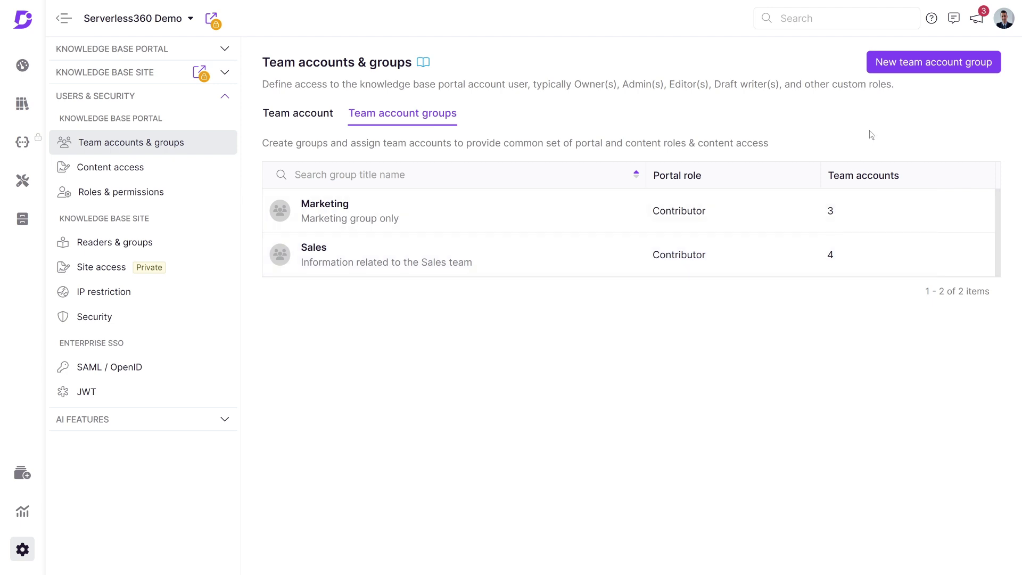
left_click(927, 65)
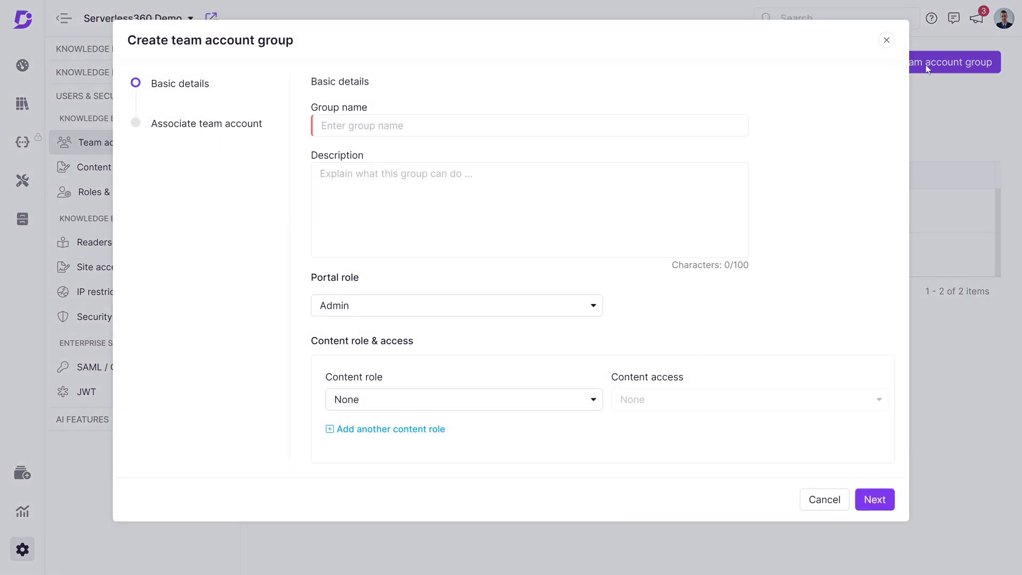
type("Draft Writers Group")
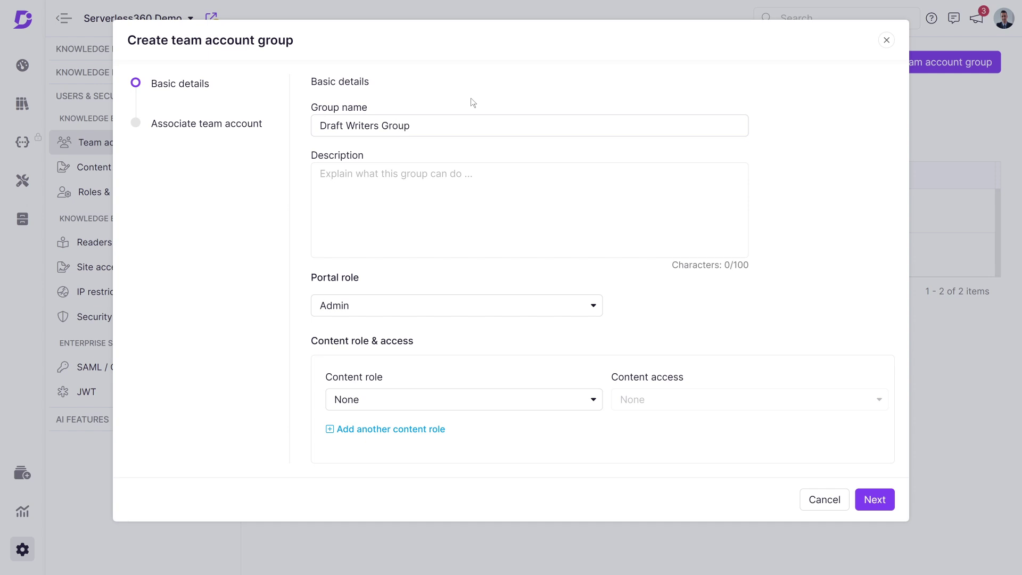
left_click(466, 171)
type("Portal Role and Content Access for draft writers.")
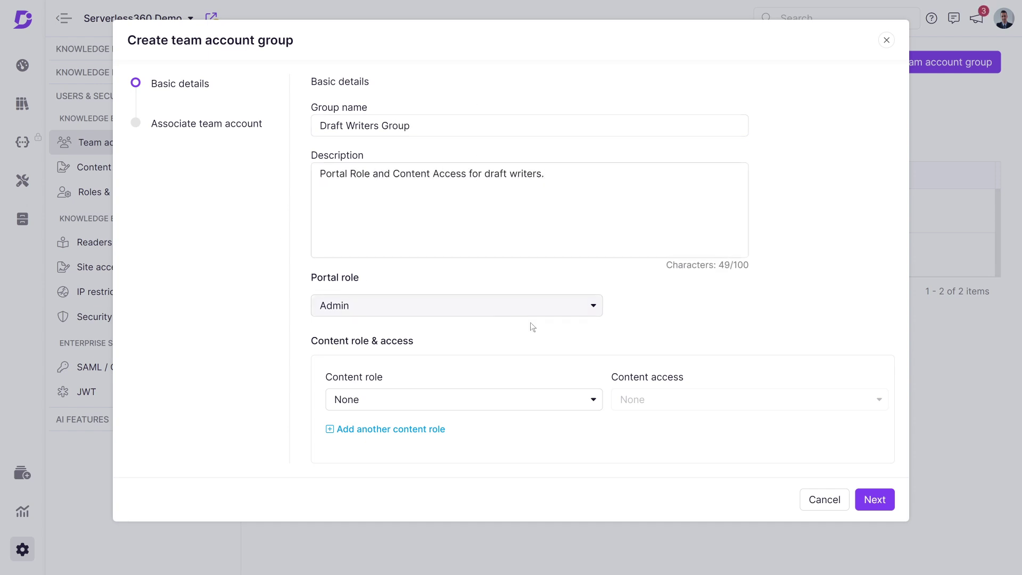
Give the group Contributor portal role and Draft writer access to workspace v1 with all languages
left_click(564, 311)
left_click(551, 227)
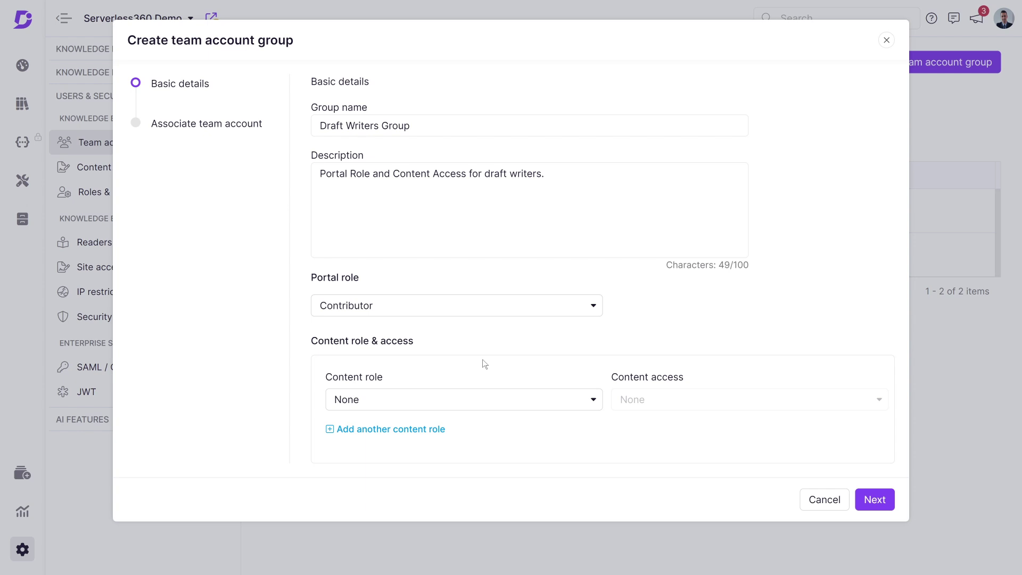
left_click(520, 398)
left_click(468, 282)
left_click(851, 400)
scroll(745, 479, "down", 2)
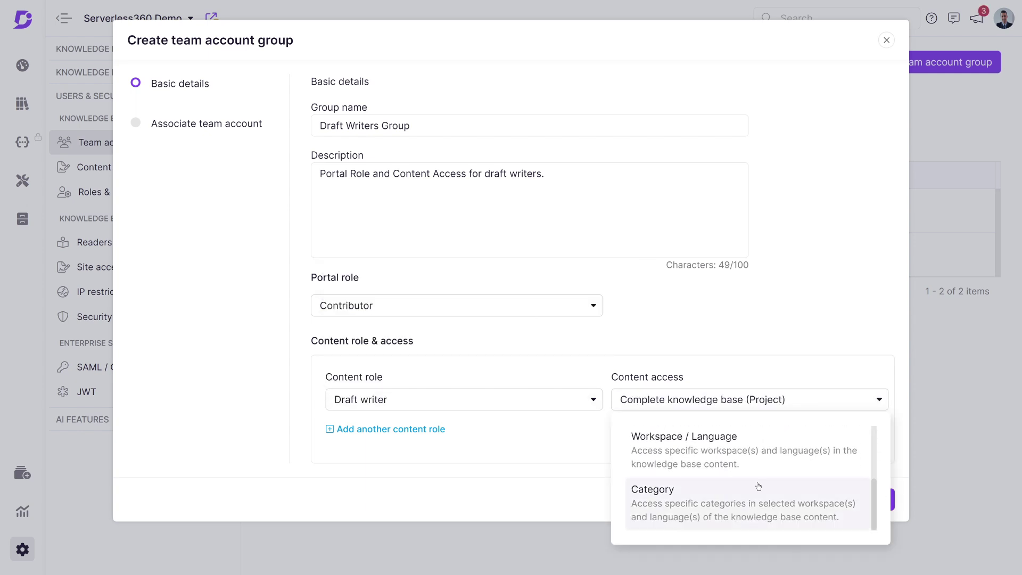
left_click(745, 472)
left_click(333, 209)
left_click(321, 210)
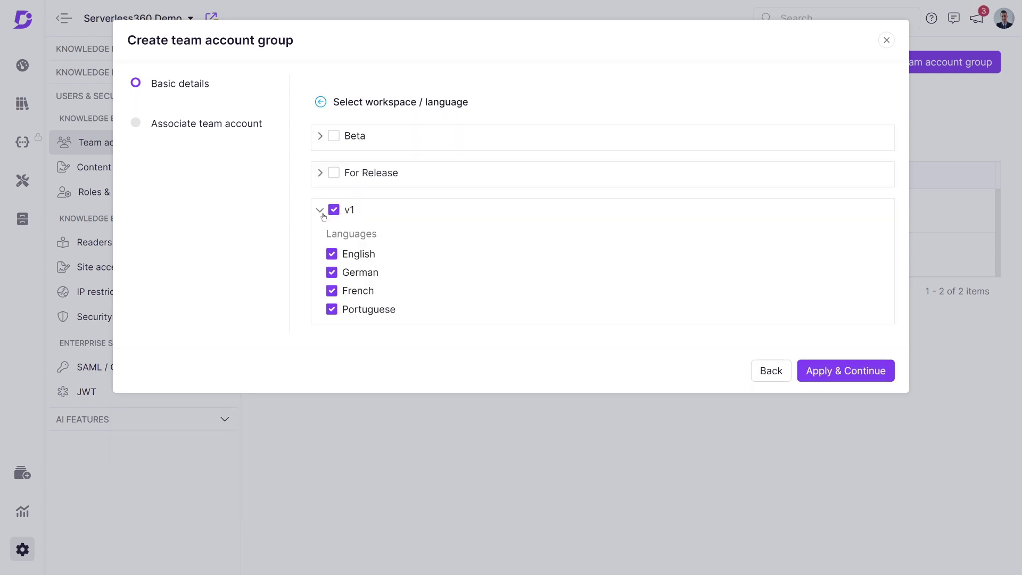
left_click(862, 370)
Add the team accounts to the group and create the Draft Writers Group
left_click(874, 501)
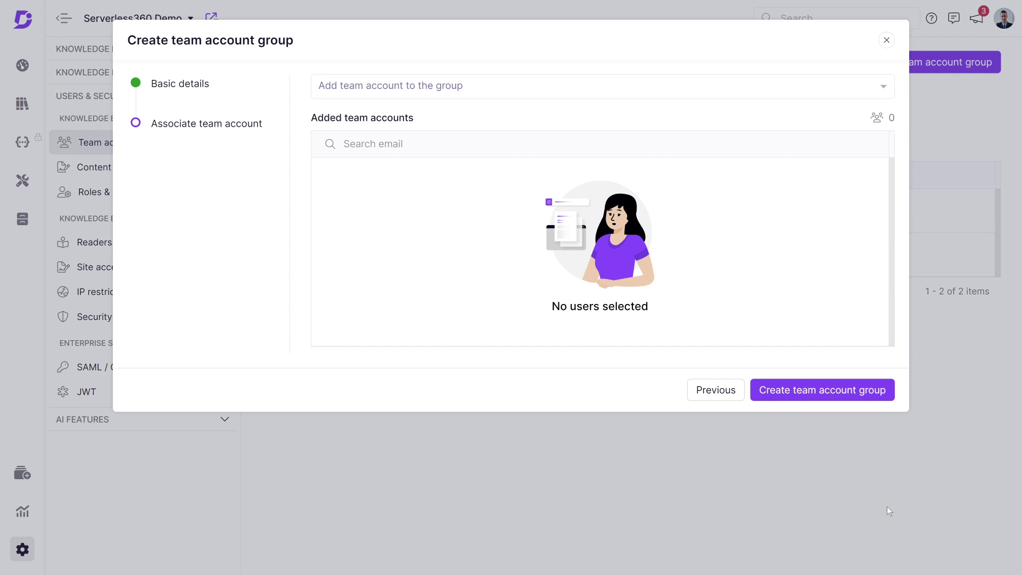
left_click(585, 91)
left_click(328, 175)
left_click(328, 252)
scroll(330, 248, "down", 4)
left_click(328, 242)
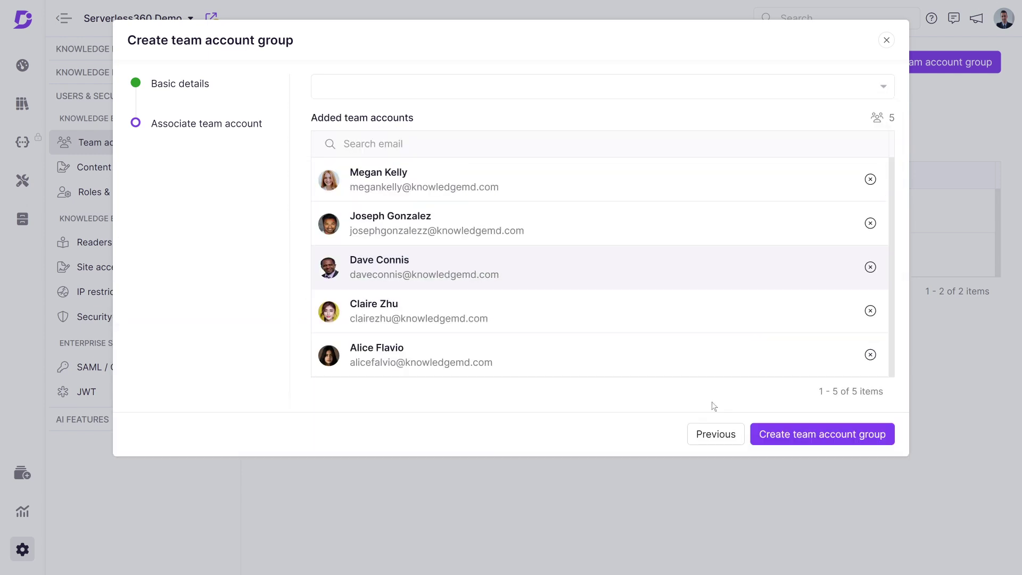
left_click(811, 434)
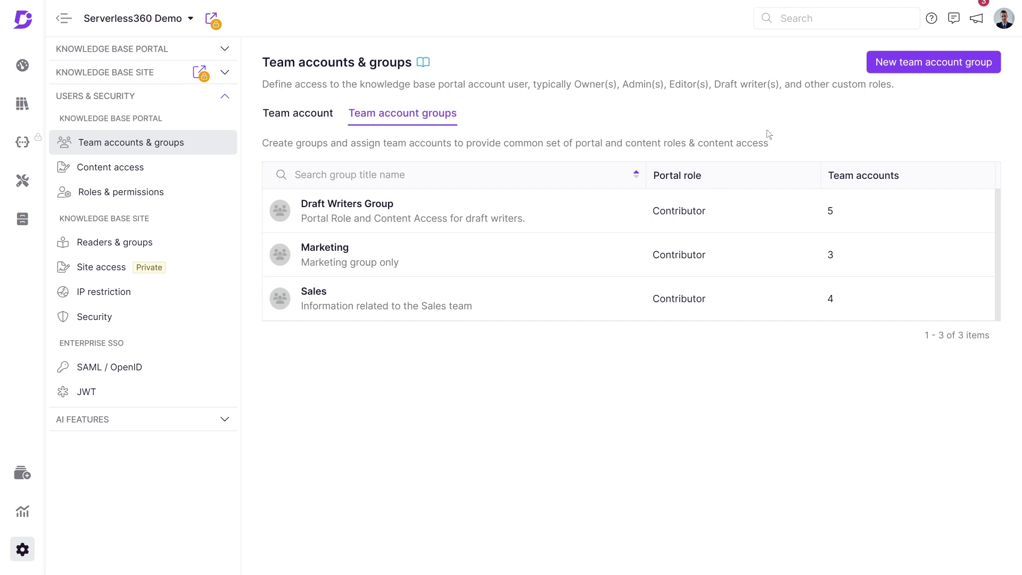
Browse content access for v1 and the whole project, then select Beta's English language
left_click(162, 171)
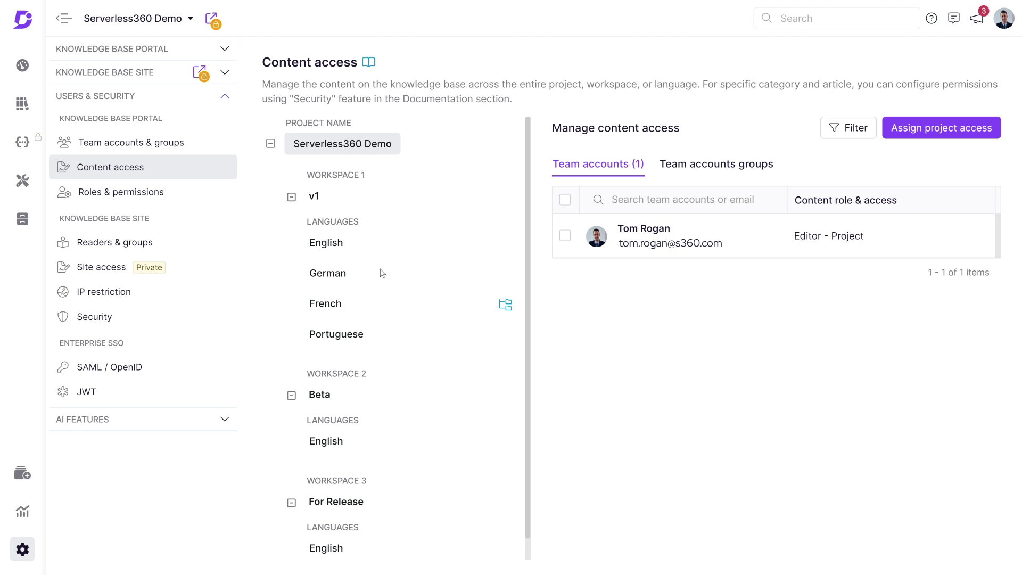
left_click(315, 198)
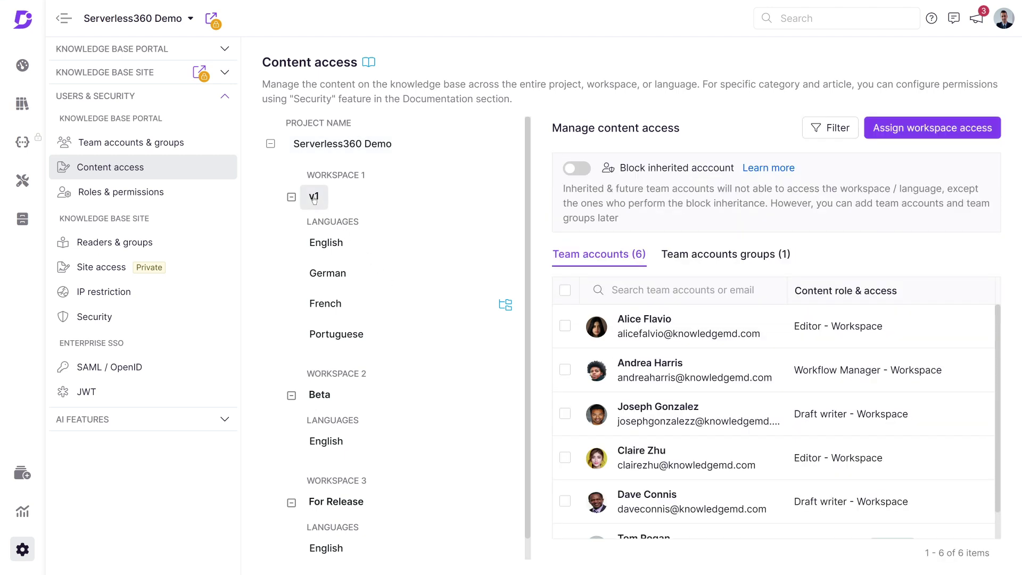
left_click(325, 244)
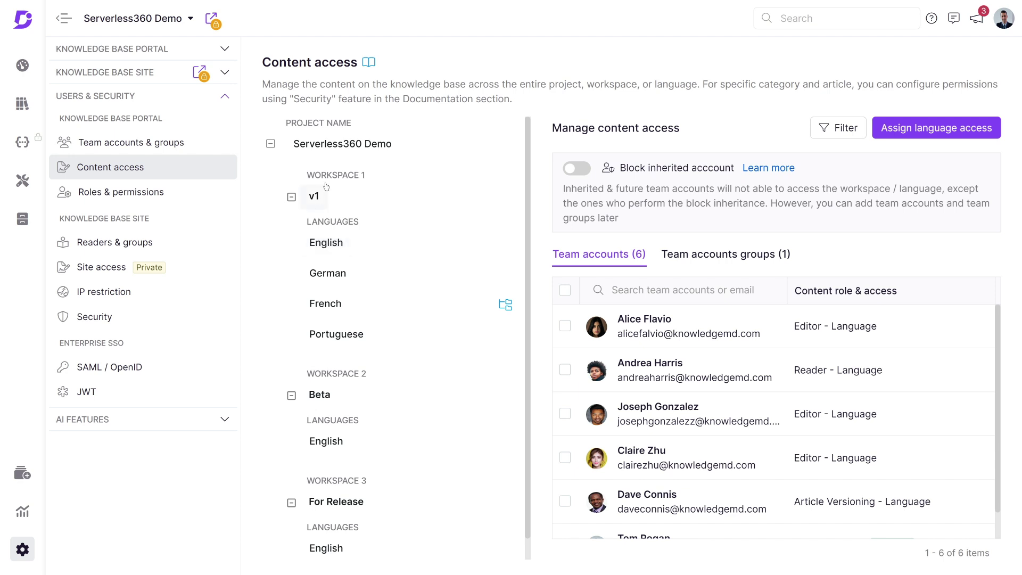
left_click(335, 150)
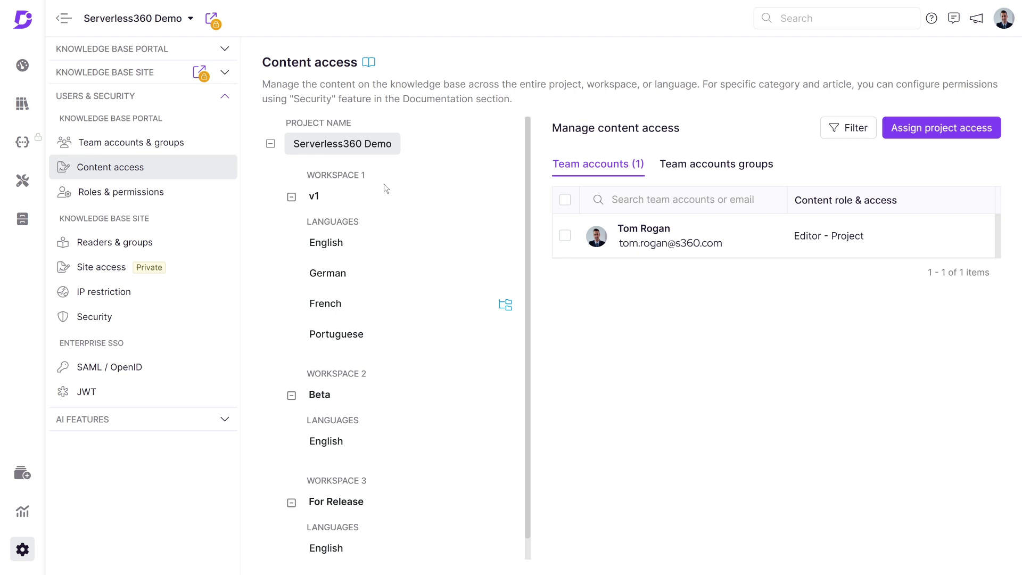
left_click(315, 196)
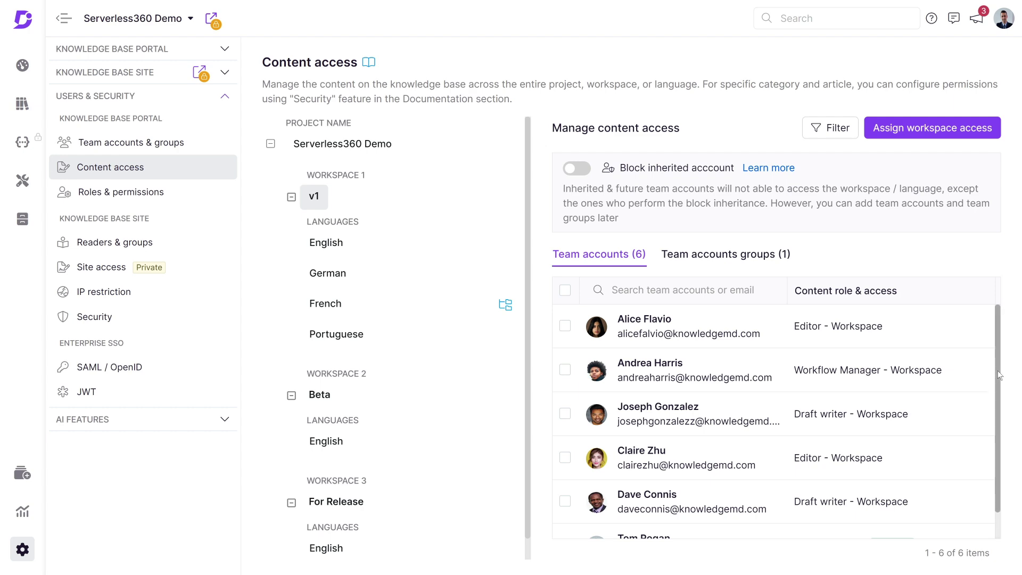
left_click_drag(998, 373, 997, 436)
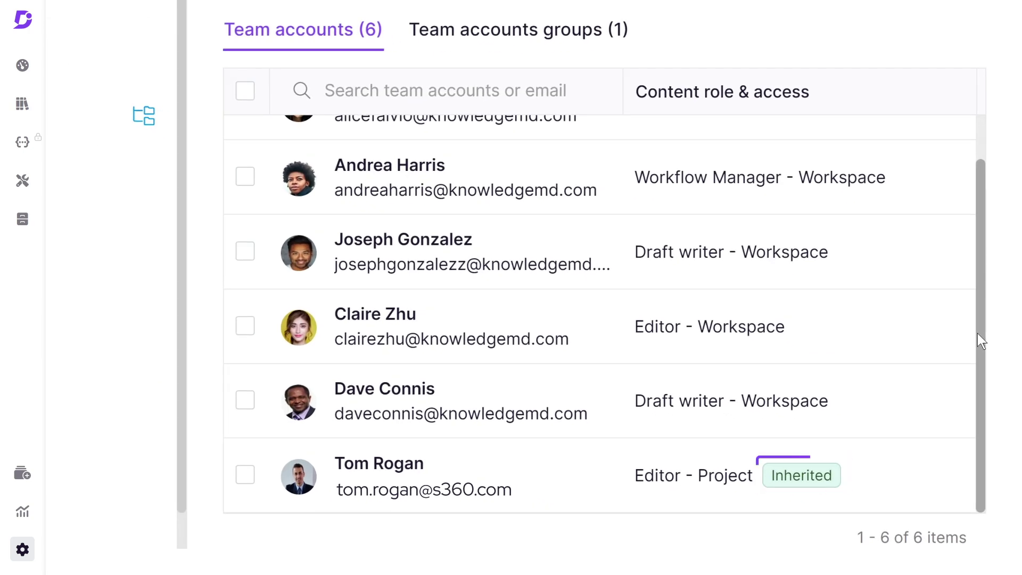
left_click(326, 441)
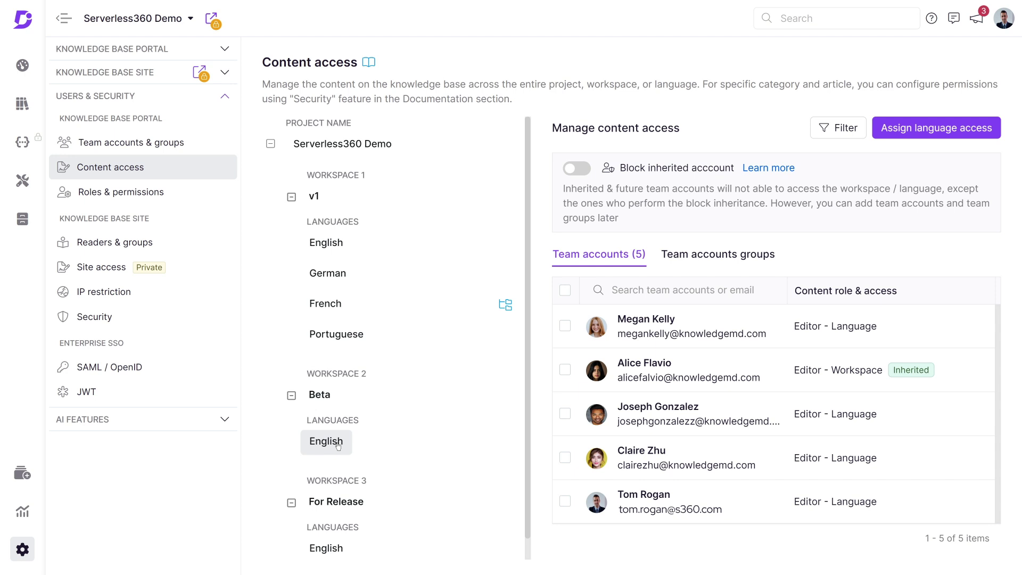
Block inherited accounts on Beta's English and deny one editor account access
left_click(578, 171)
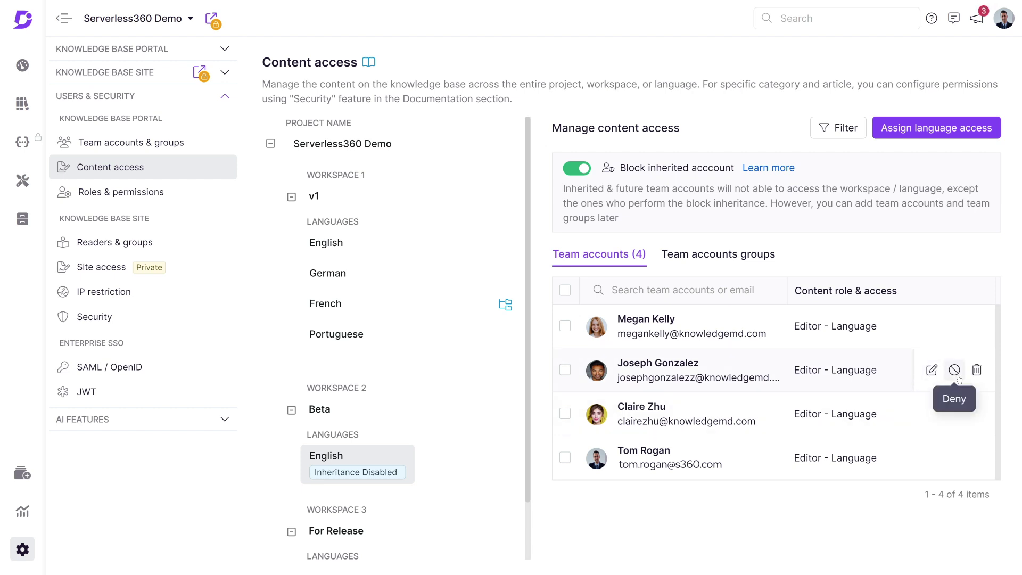
left_click(957, 377)
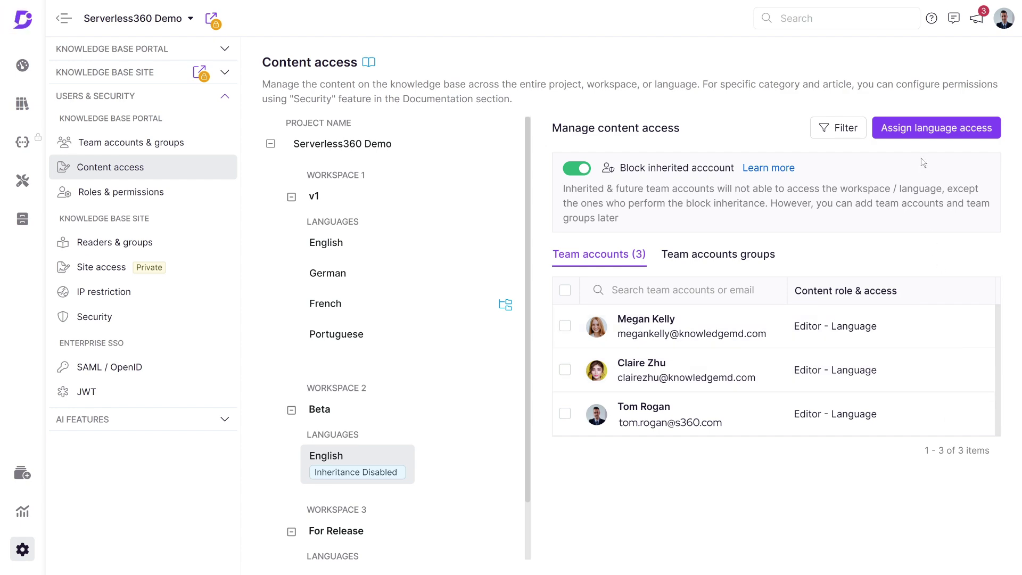
Assign a chosen team account the Draft writer content role on Beta's English language
left_click(936, 129)
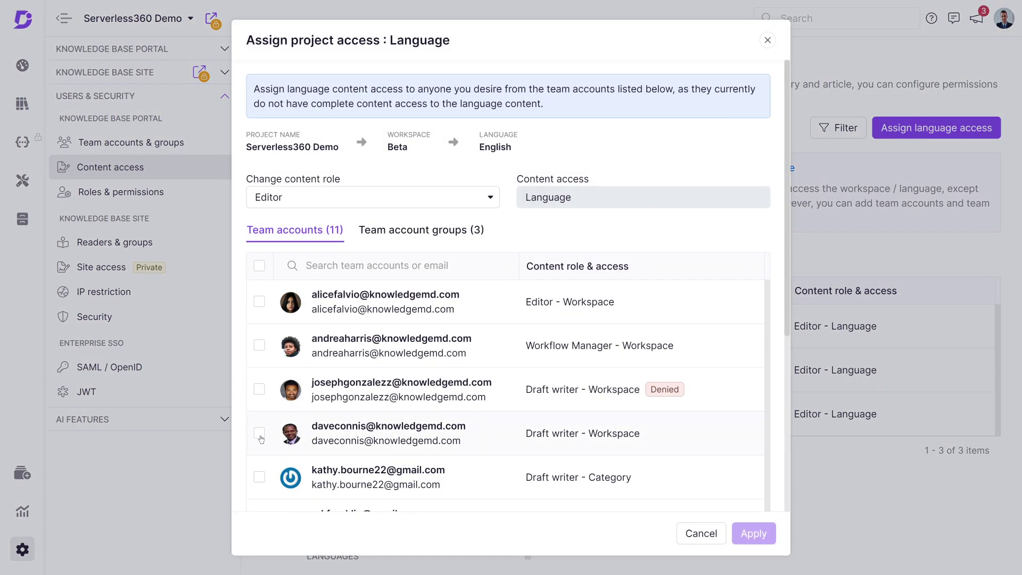
left_click(259, 433)
scroll(262, 437, "down", 2)
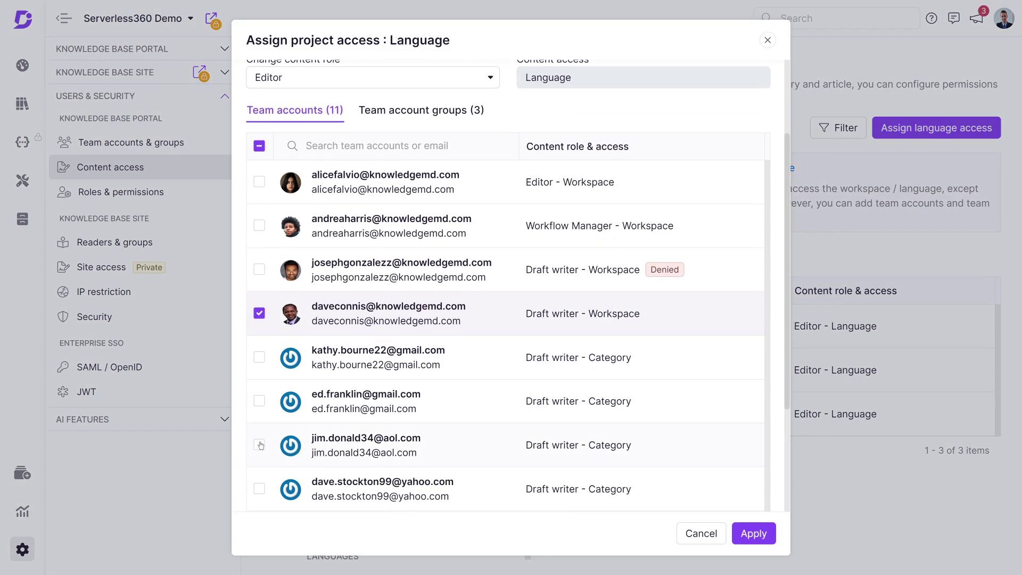
left_click(259, 444)
scroll(396, 300, "up", 2)
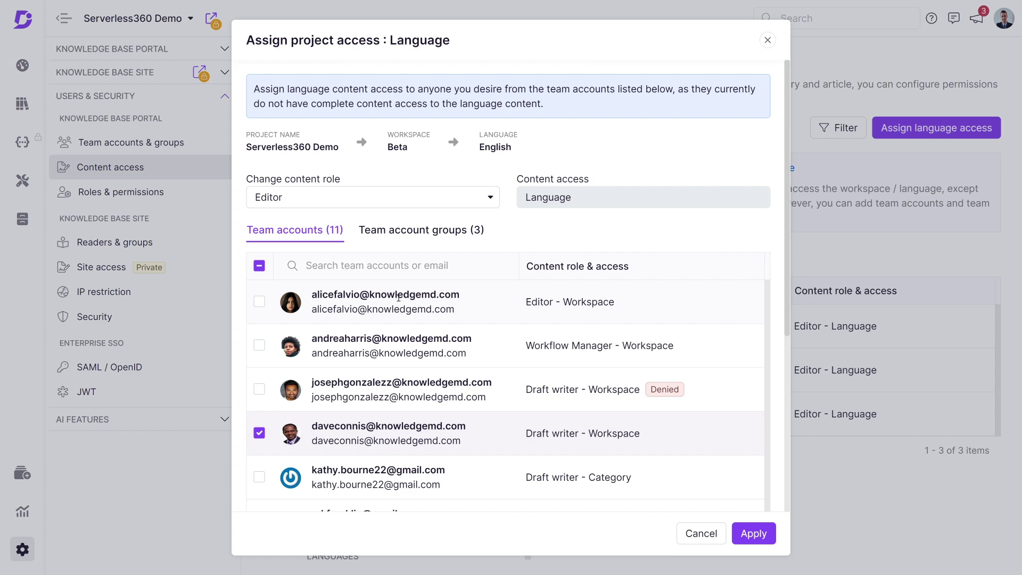
left_click(486, 201)
left_click(360, 249)
left_click(754, 533)
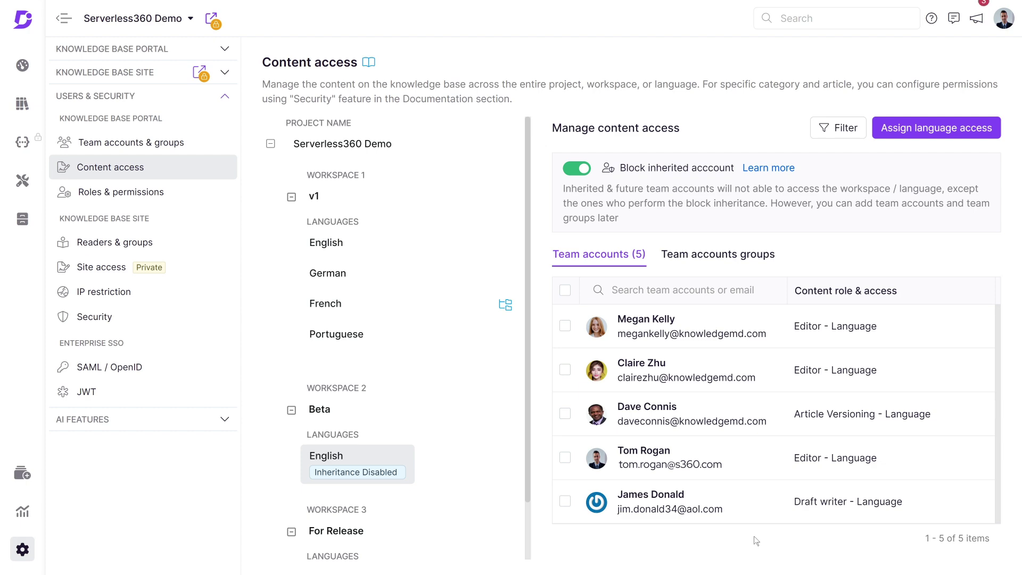
mouse_move(704, 495)
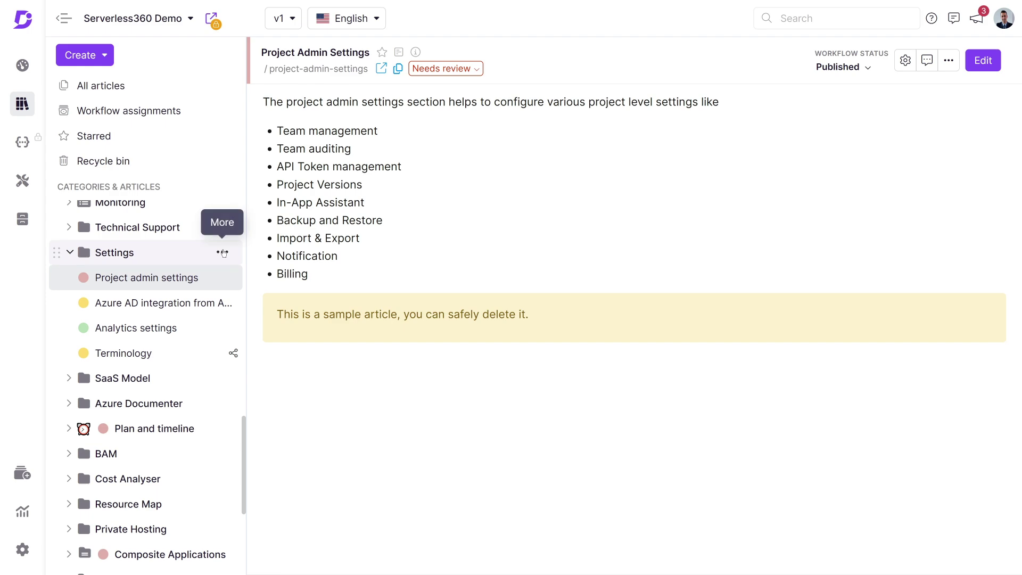
Reach the Roles & permissions page and review the Owner portal role's permissions
left_click(223, 253)
left_click(174, 273)
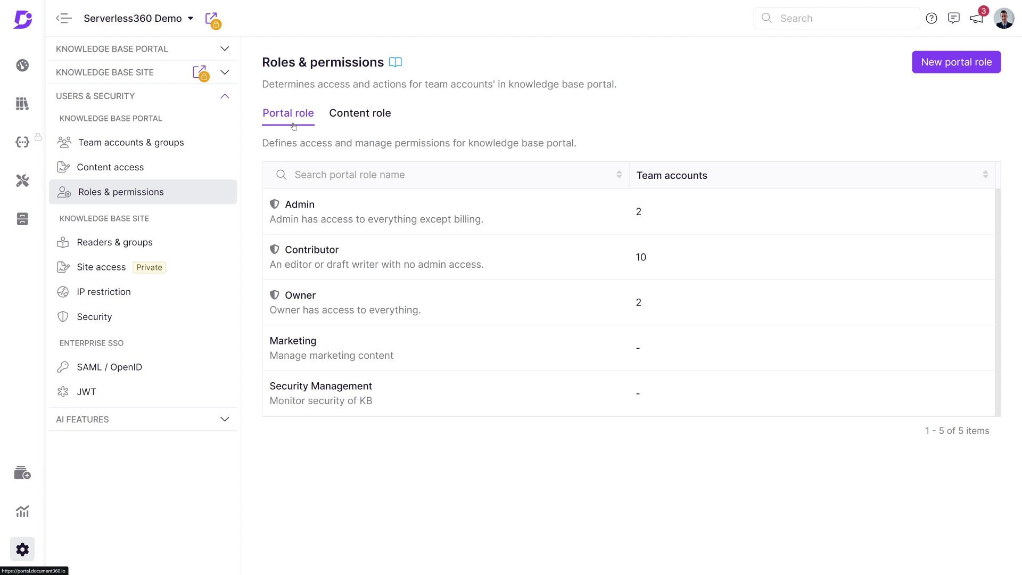
mouse_move(385, 214)
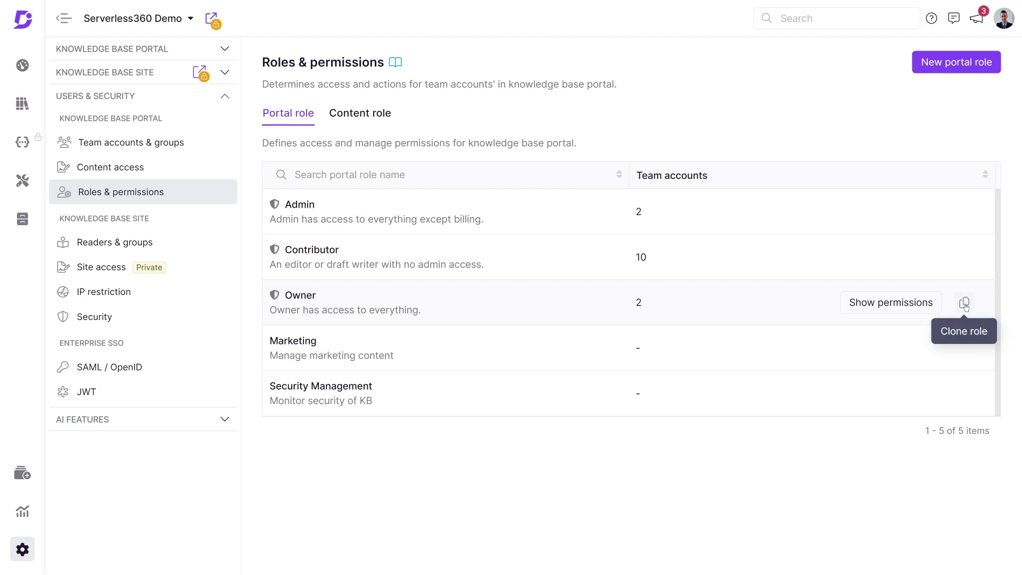
left_click(916, 306)
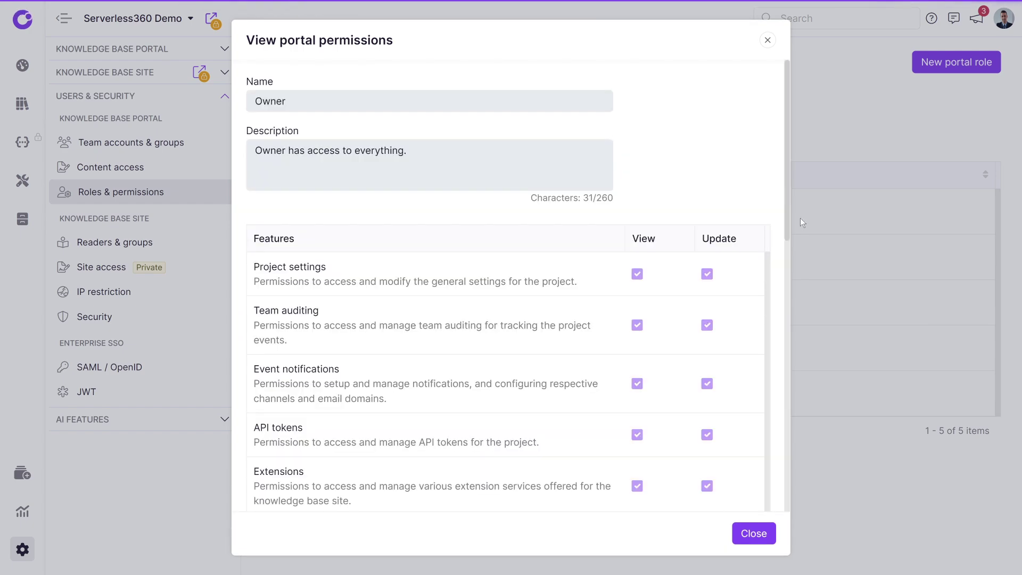
left_click_drag(786, 200, 783, 411)
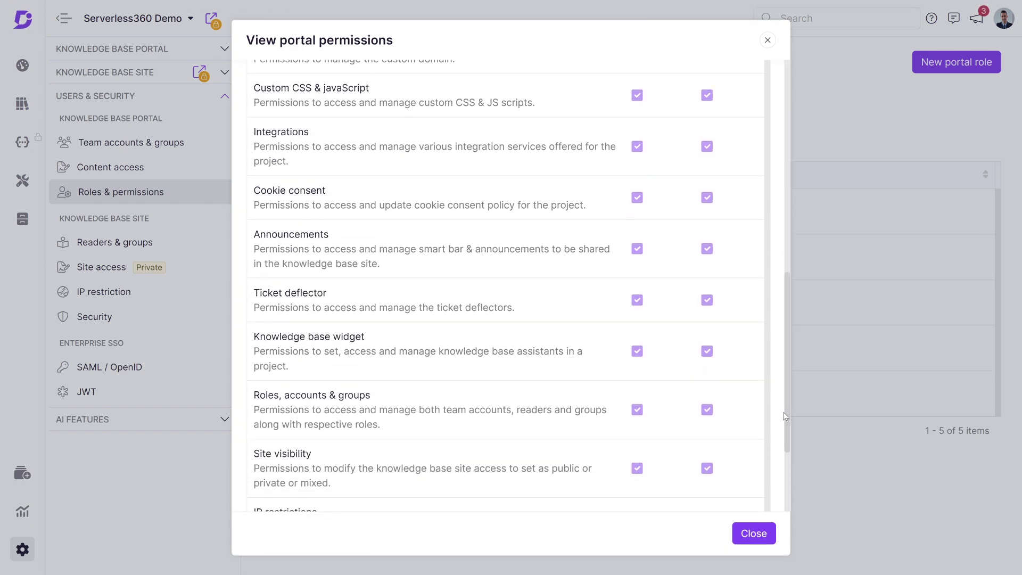
left_click(768, 40)
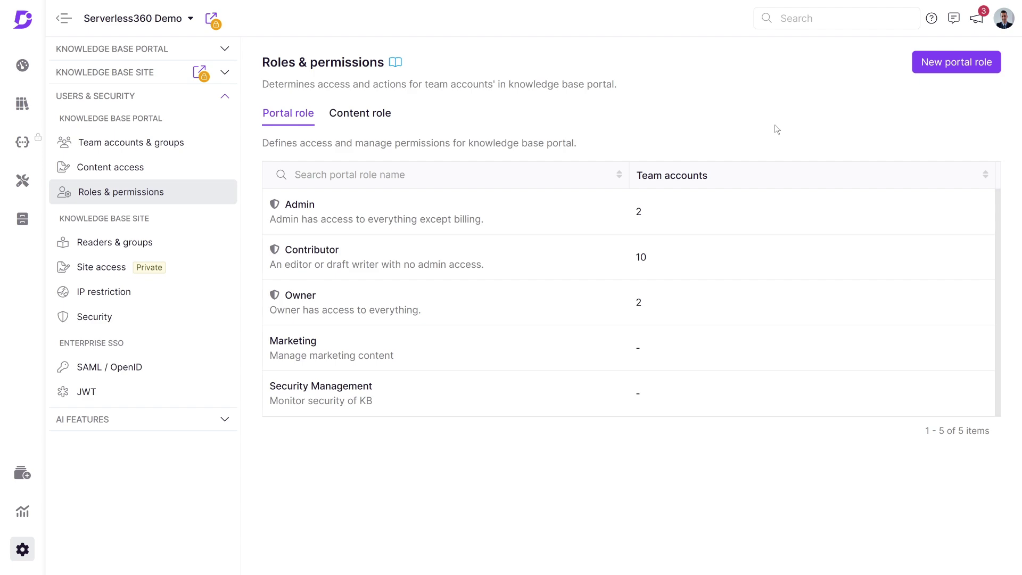
Name a new portal role 'Team Management', described 'Administrator permissions for managing documentation team'
left_click(950, 70)
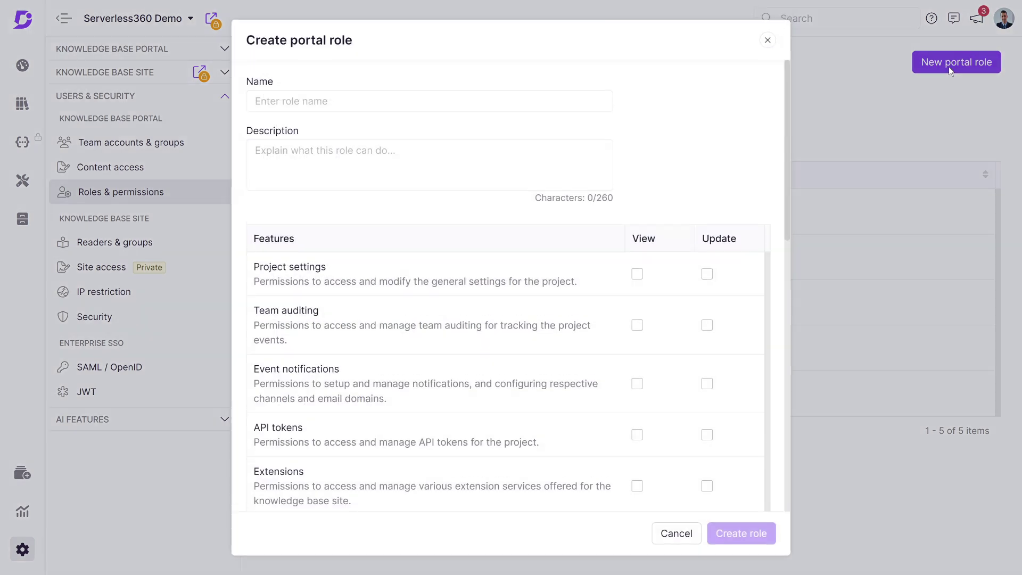
left_click(438, 108)
type("Team Management")
key("Tab")
type("Administ")
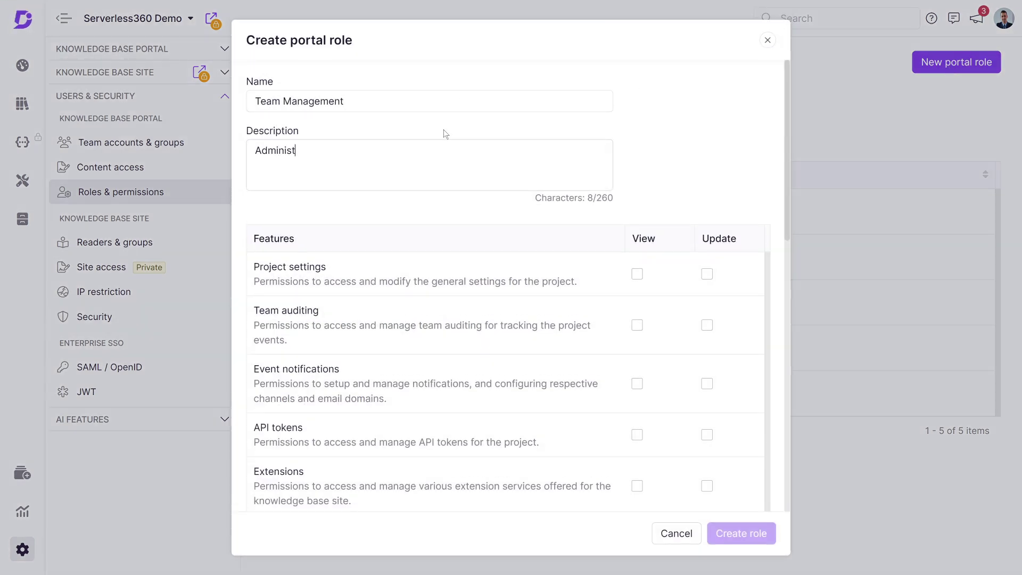
type("rator permissions for managing documentation team")
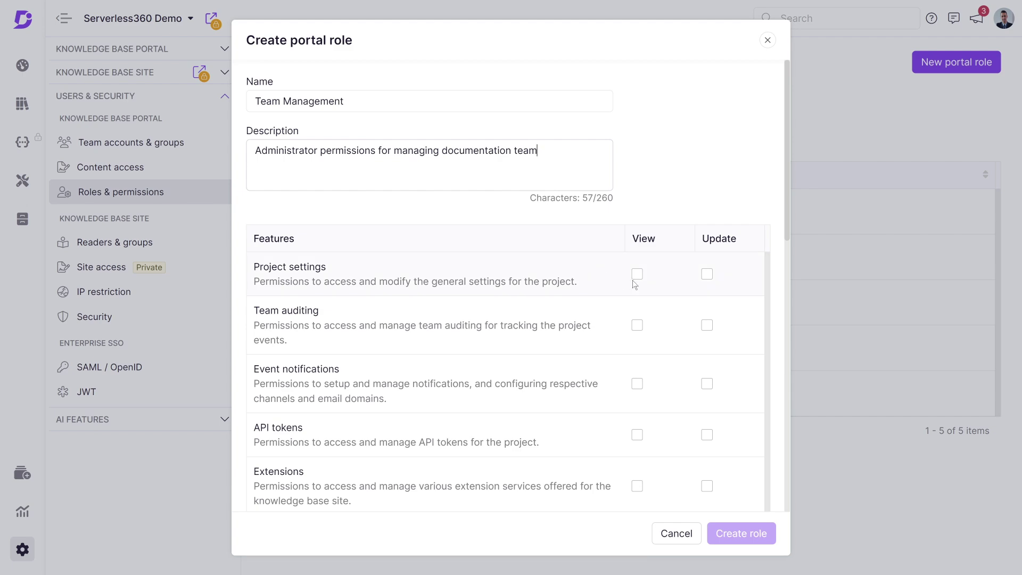
Allow viewing and updating project settings, team auditing and event notifications
left_click(637, 273)
left_click(706, 273)
left_click(637, 324)
left_click(707, 325)
left_click(637, 383)
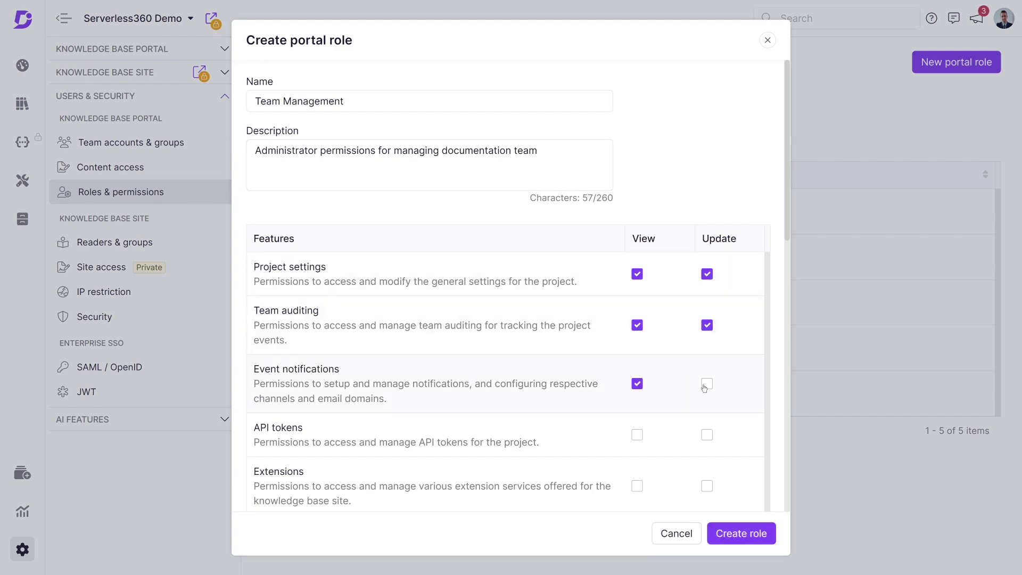
left_click(707, 383)
Add view rights for API tokens, backups, custom CSS/JS, integrations, KB widget, Enterprise SSO; save role
scroll(786, 245, "down", 1)
scroll(786, 245, "down", 7)
left_click(637, 107)
left_click(637, 212)
left_click(637, 312)
left_click(637, 353)
scroll(786, 285, "down", 5)
left_click(637, 349)
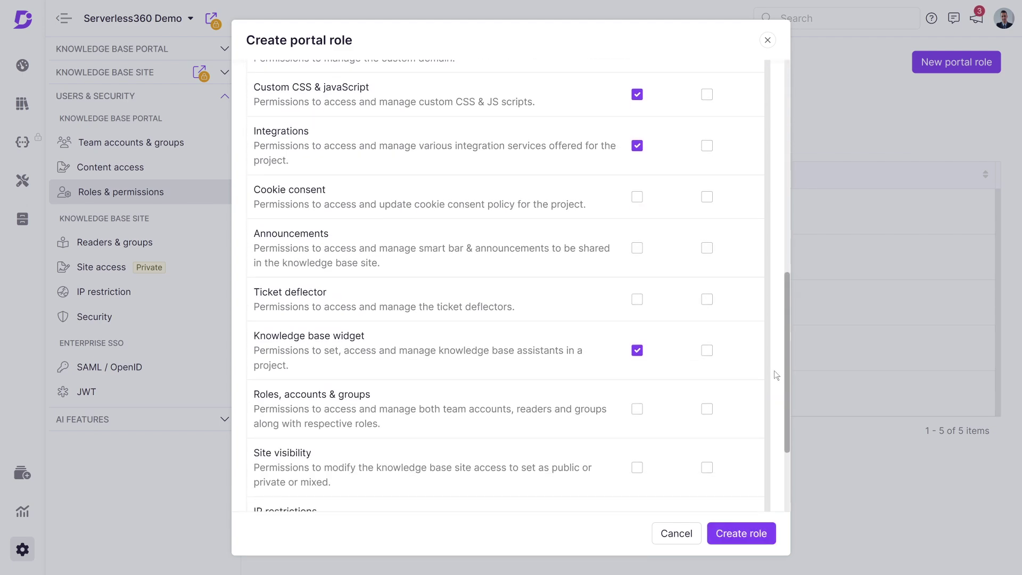
scroll(648, 269, "down", 3)
left_click(637, 427)
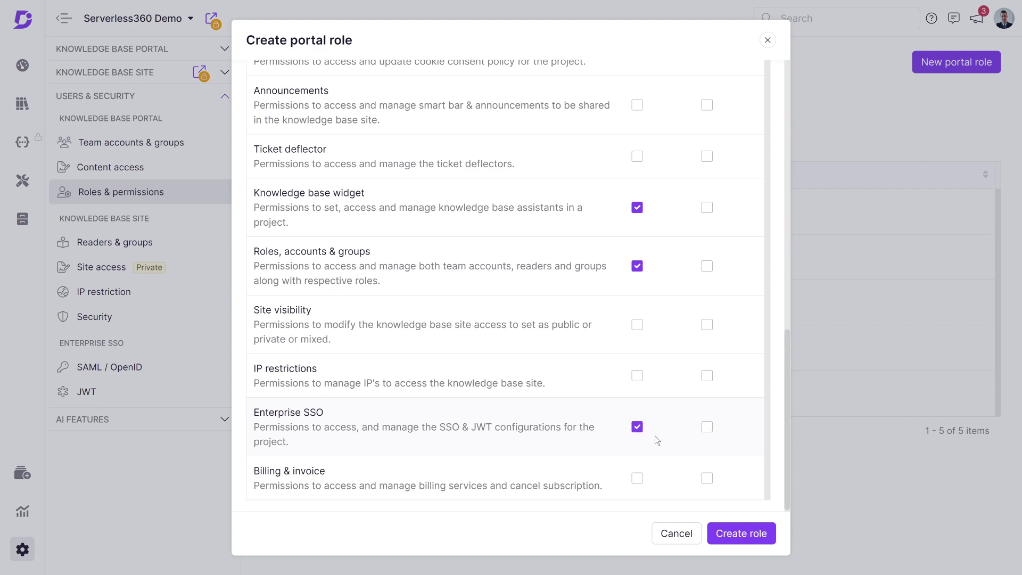
left_click(740, 533)
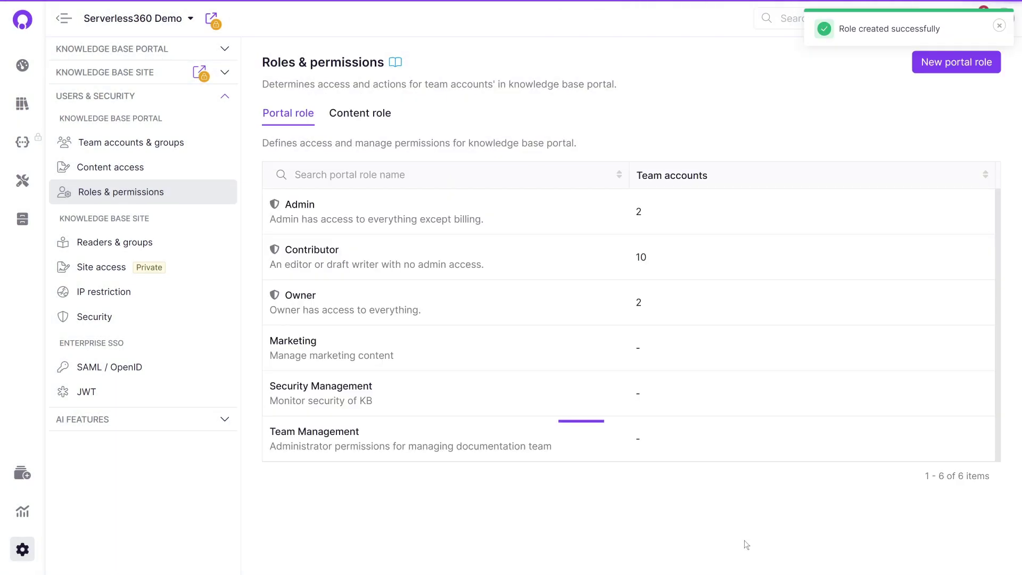
Switch to the content roles list and inspect the Draft writer role's permissions
left_click(382, 119)
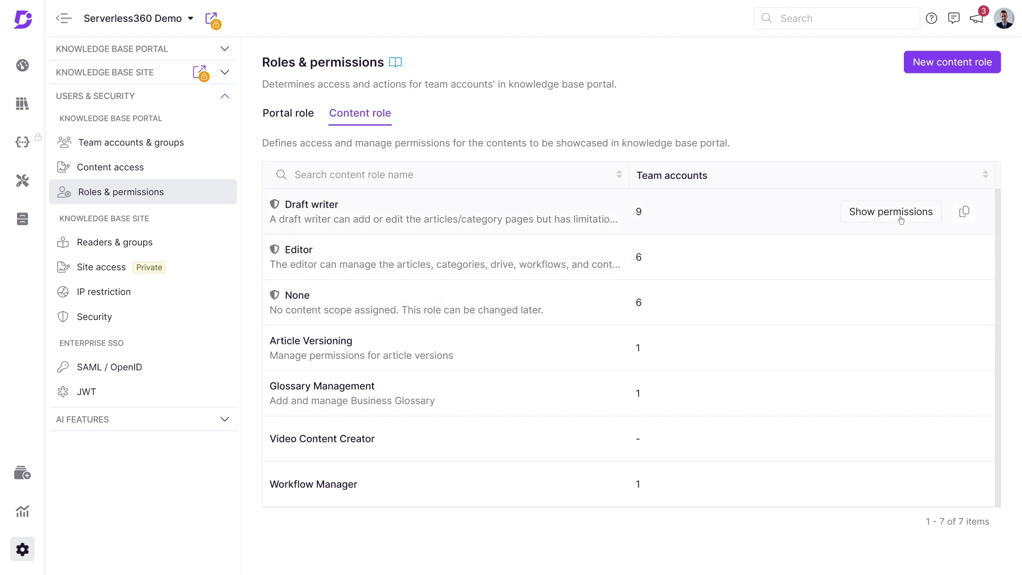
left_click(900, 219)
left_click_drag(787, 183, 787, 158)
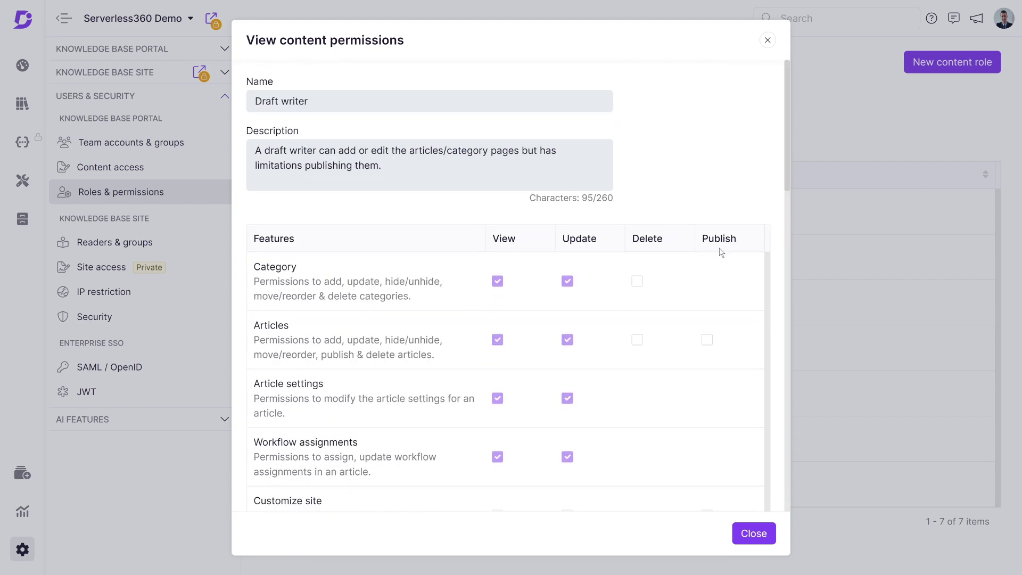
left_click(766, 41)
Start a new content role named 'L2 Review' described as 'Second level review - workflow'
left_click(938, 74)
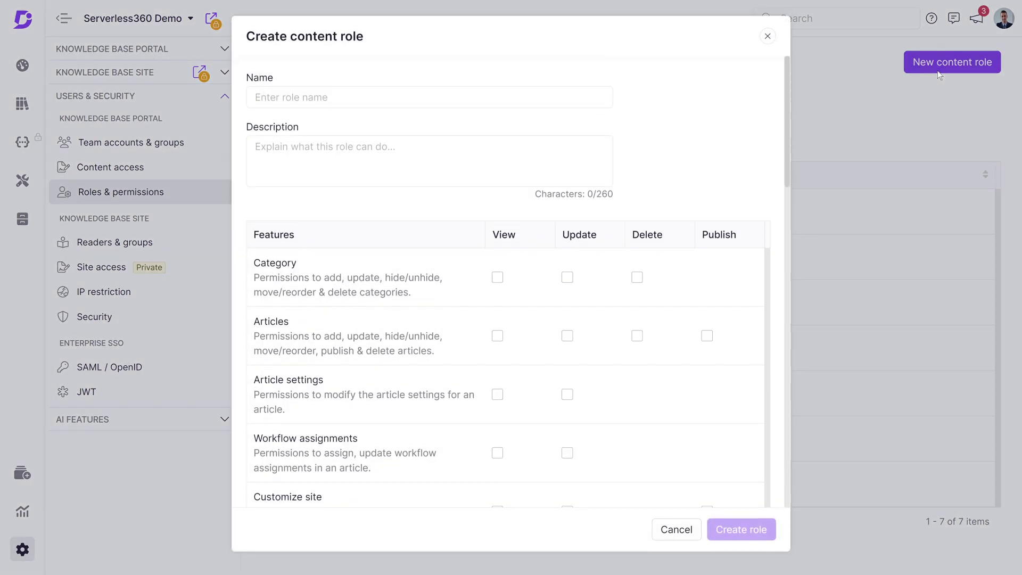
type("L2 Review")
key("Tab")
type("Second level review - workflow")
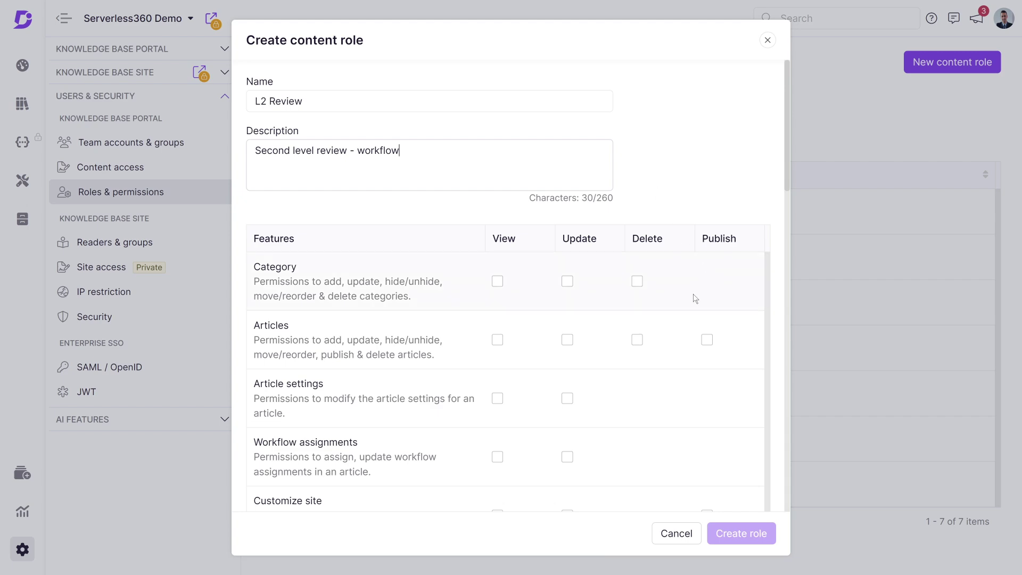
Grant category, article view/update, feedback-manager view and import/export update permissions, then create the role
left_click(497, 280)
left_click(567, 280)
left_click(637, 281)
left_click(566, 340)
scroll(568, 344, "down", 15)
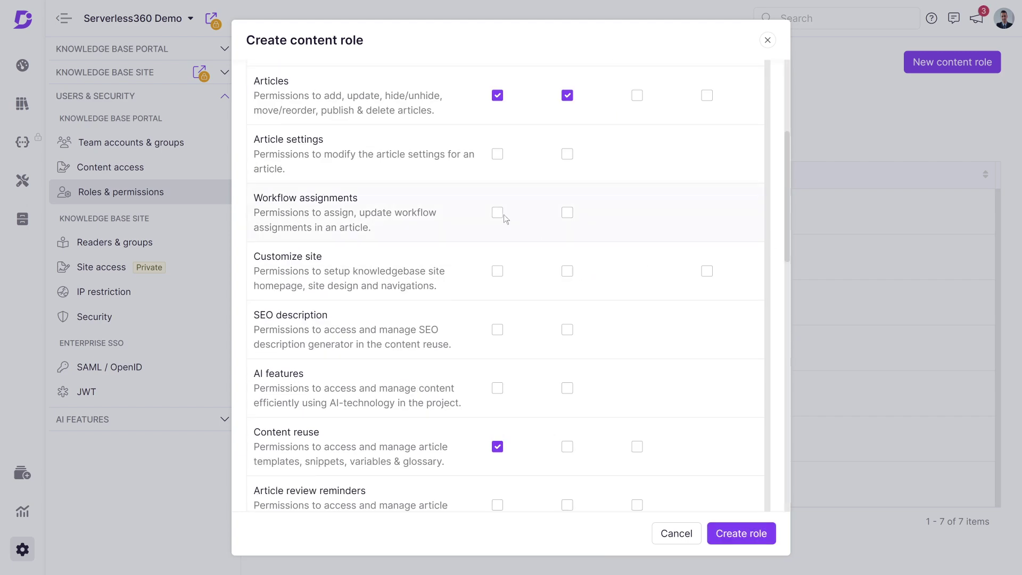
left_click(497, 241)
left_click(566, 300)
scroll(567, 300, "down", 5)
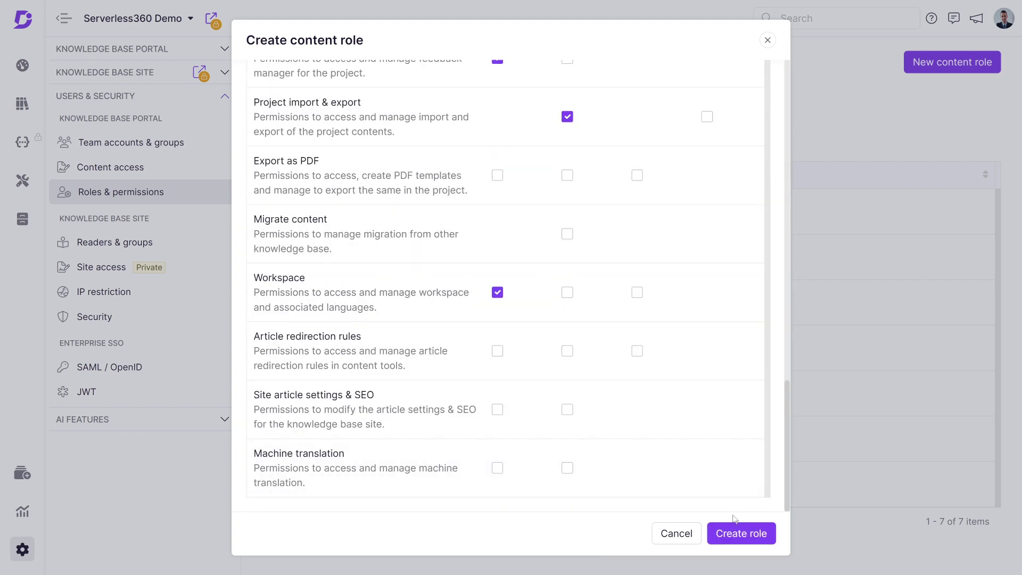
left_click(737, 534)
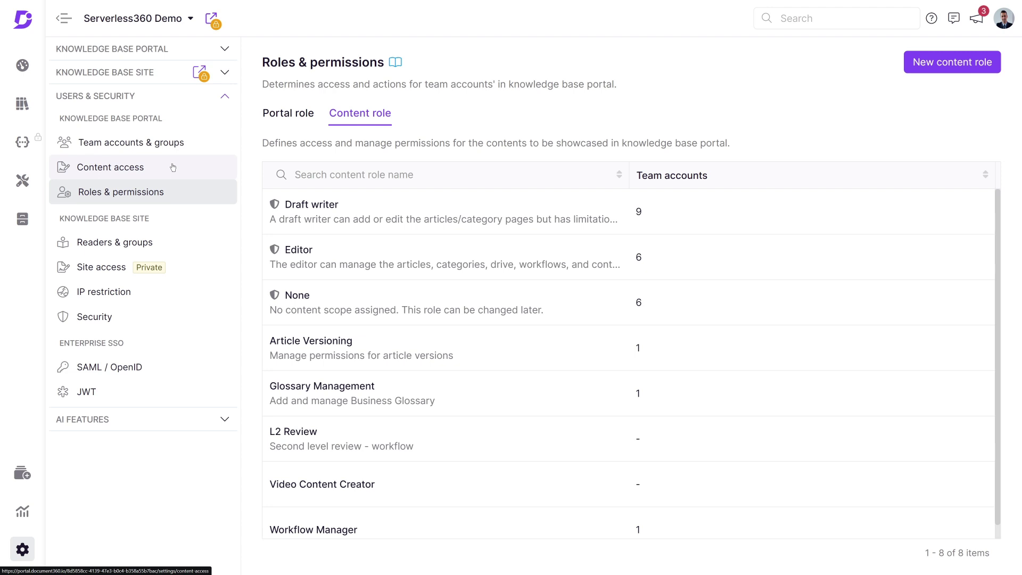
In the team member's account, add an L2 Review content role row with Complete knowledge base access
left_click(178, 146)
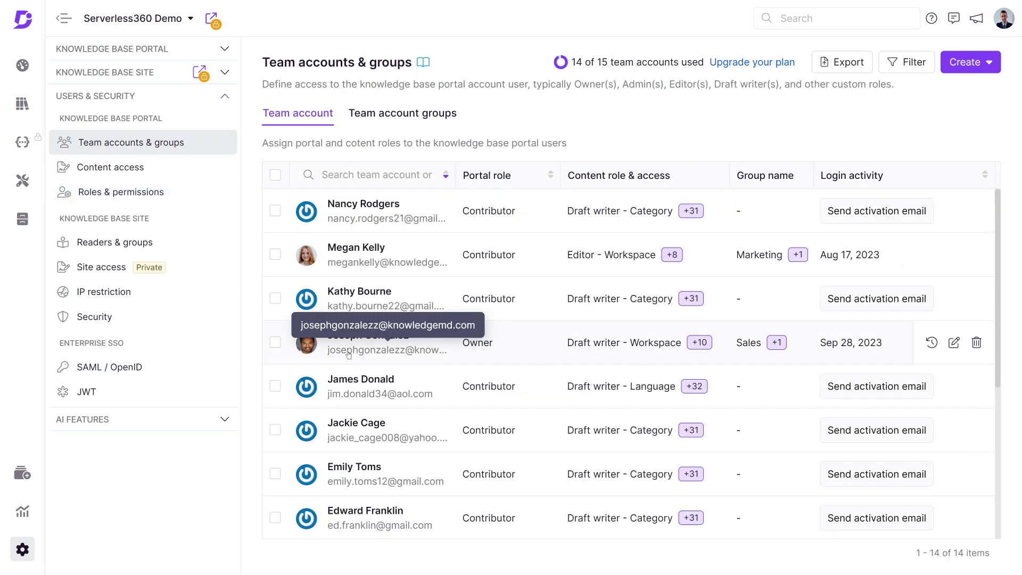
left_click(953, 343)
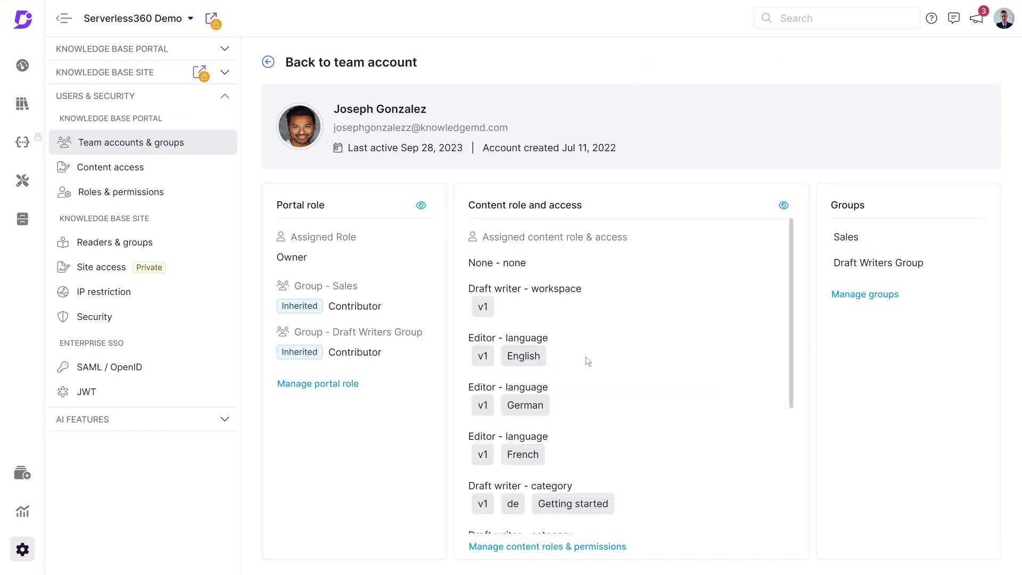
left_click(566, 547)
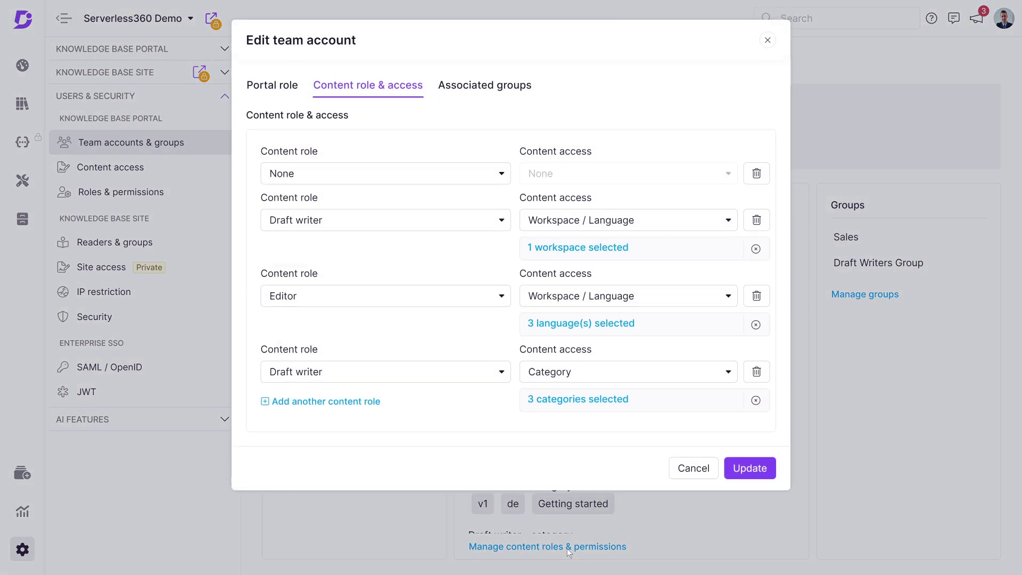
left_click(276, 403)
left_click(442, 447)
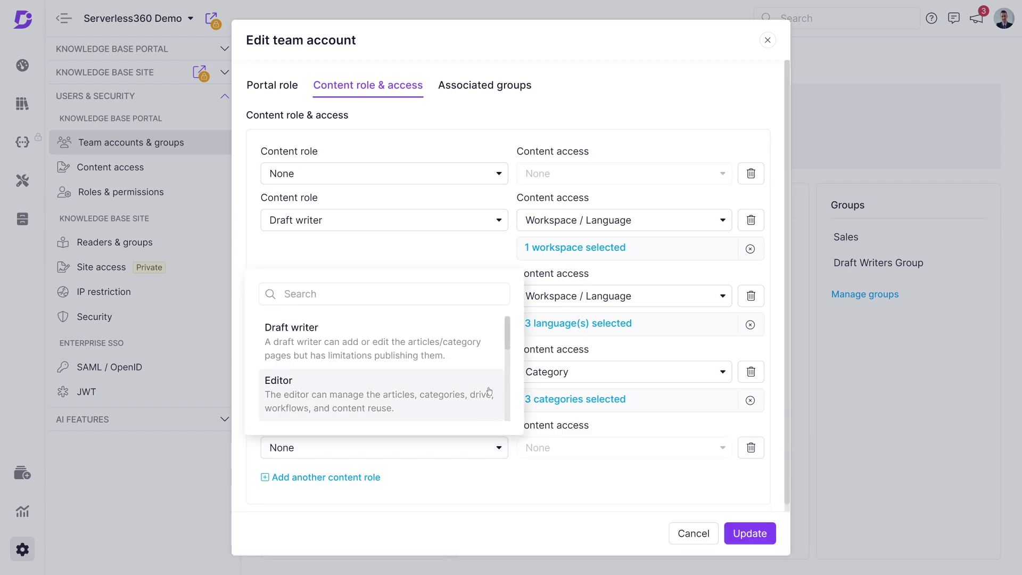
left_click_drag(507, 332, 508, 406)
left_click(410, 378)
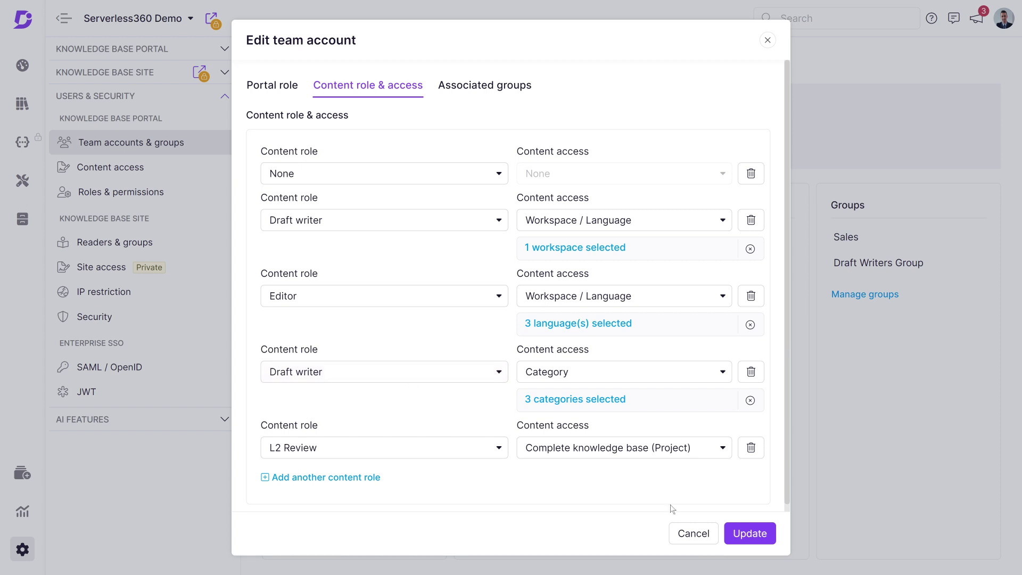